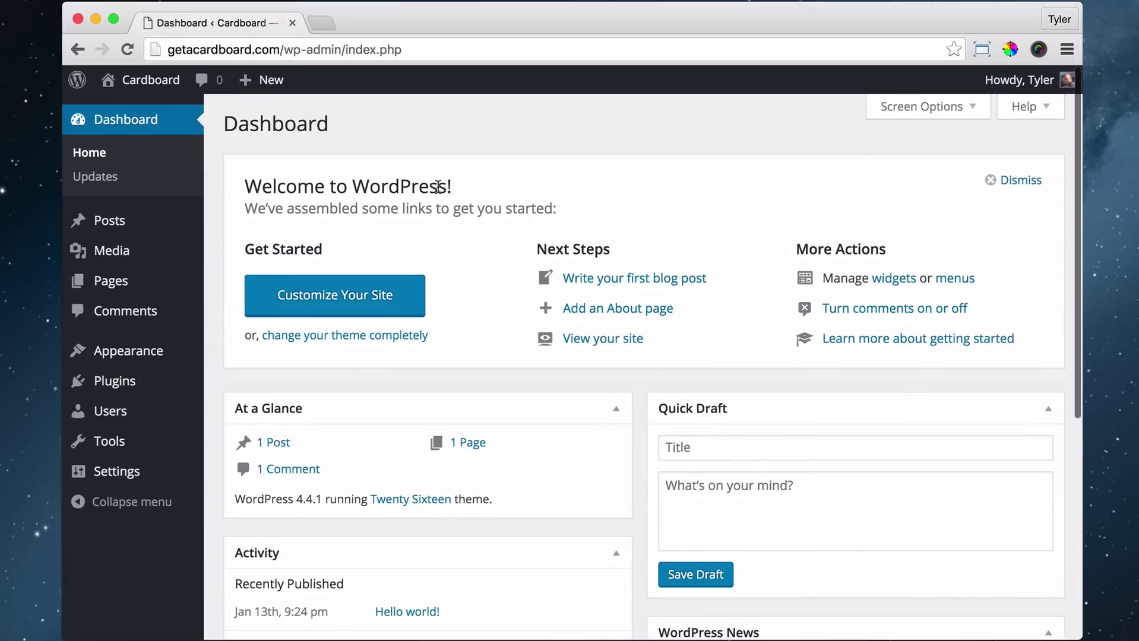
View the live Cardboard site's front page and scroll through it
mouse_move(153, 89)
click(145, 112)
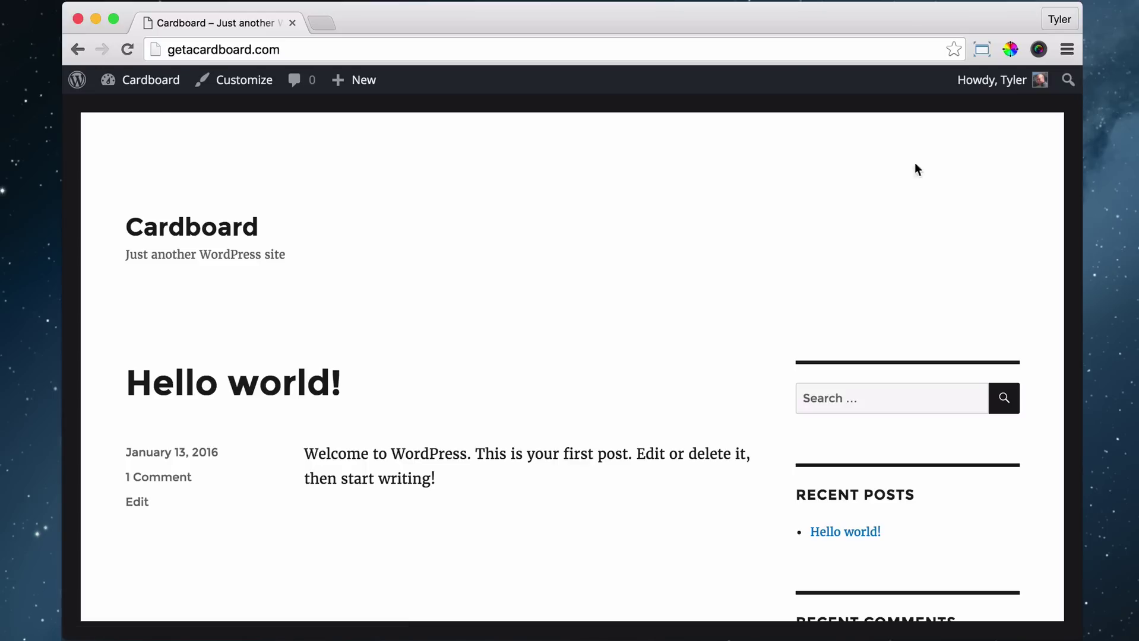
scroll(442, 236, down, 10)
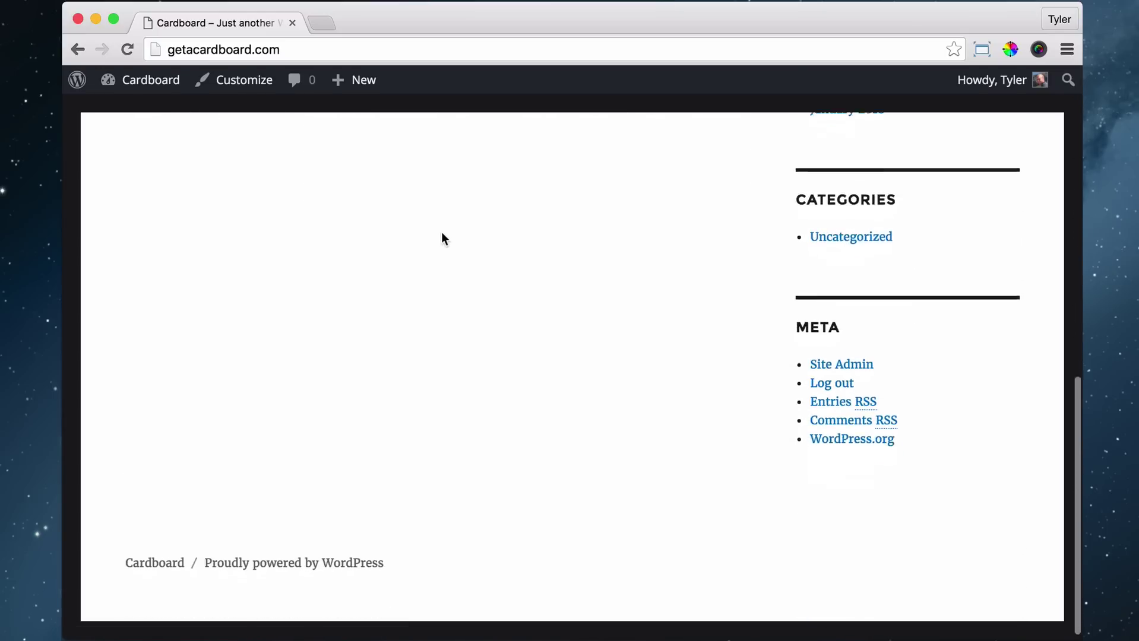
scroll(474, 236, up, 10)
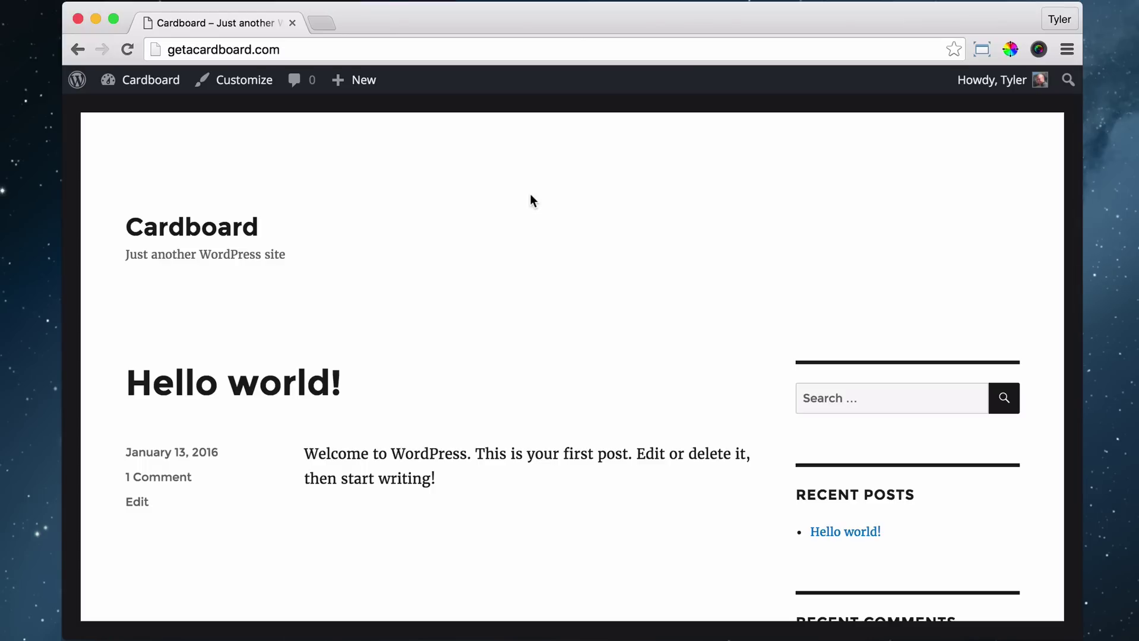
scroll(531, 201, down, 3)
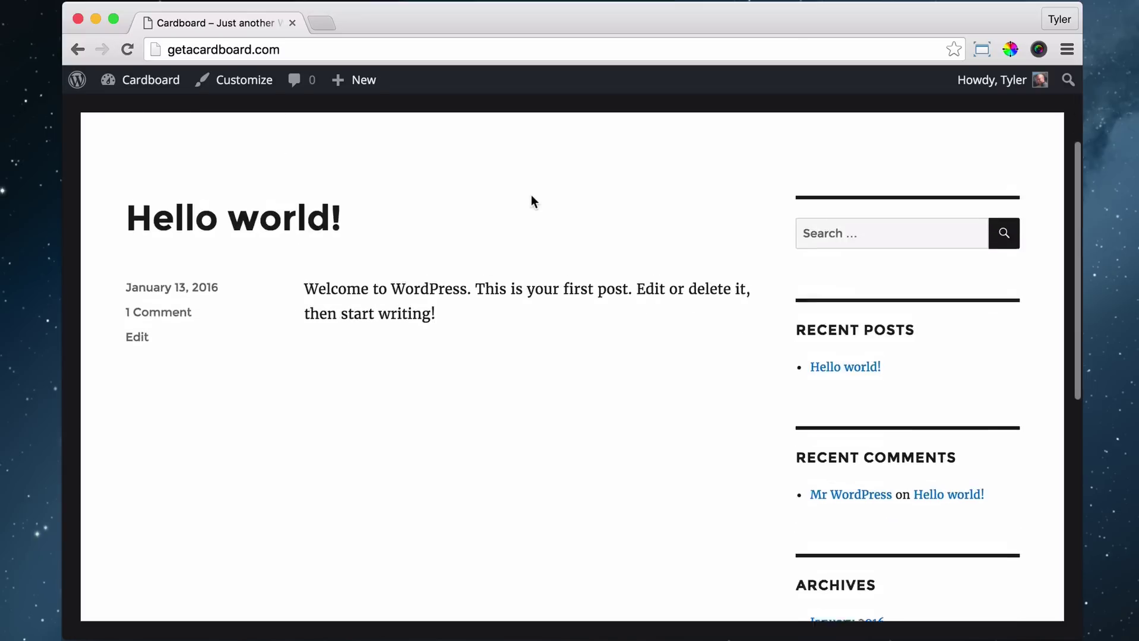
scroll(534, 199, up, 3)
Go to Appearance > Themes to list the installed themes
mouse_move(151, 90)
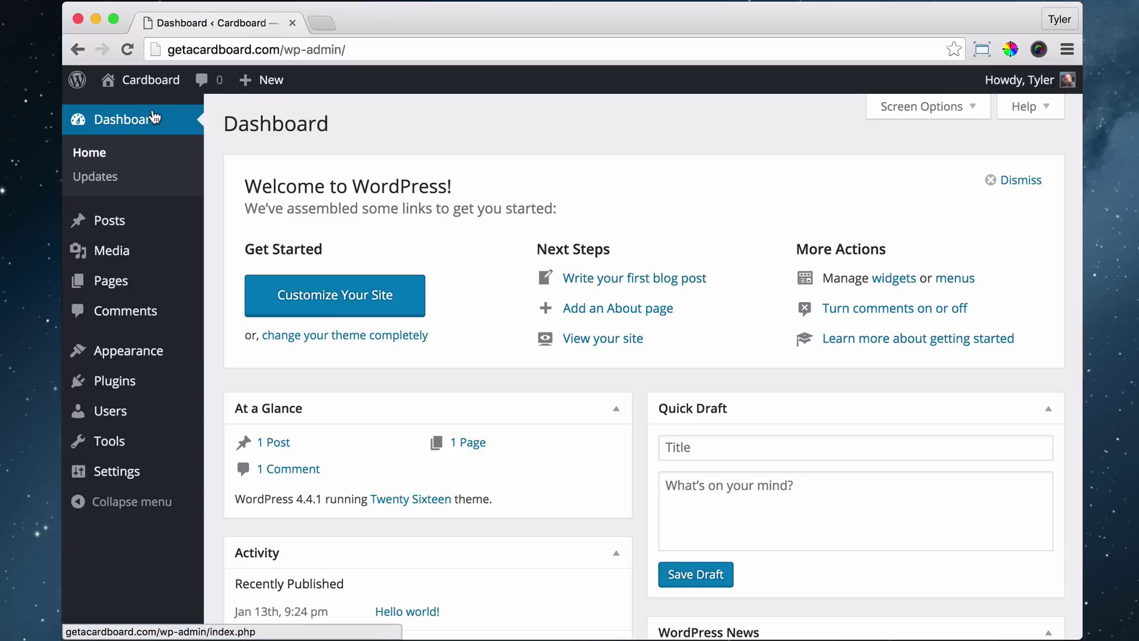
mouse_move(128, 359)
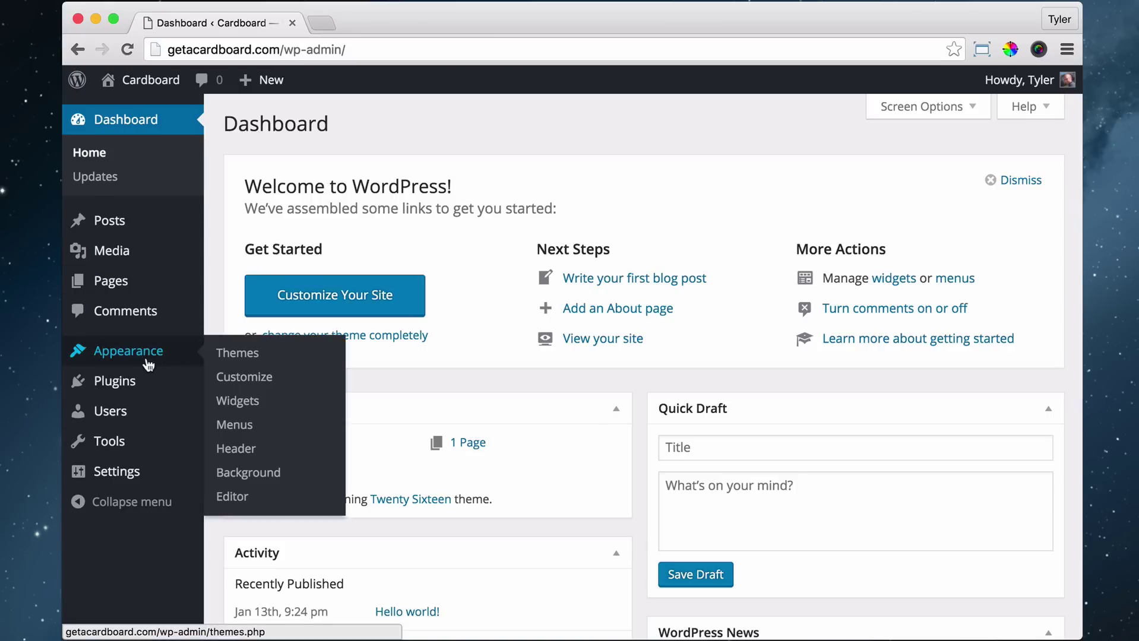
click(238, 354)
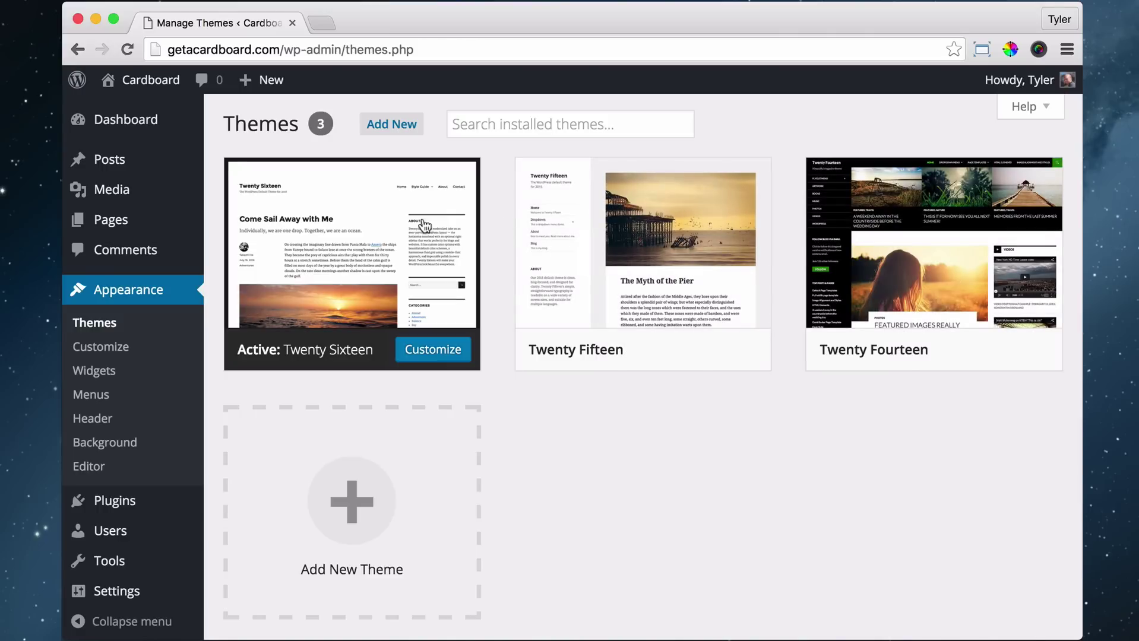
Open Add New themes and browse the 15 featured themes like Christmas Joy, Epic and NatureSpace
click(396, 128)
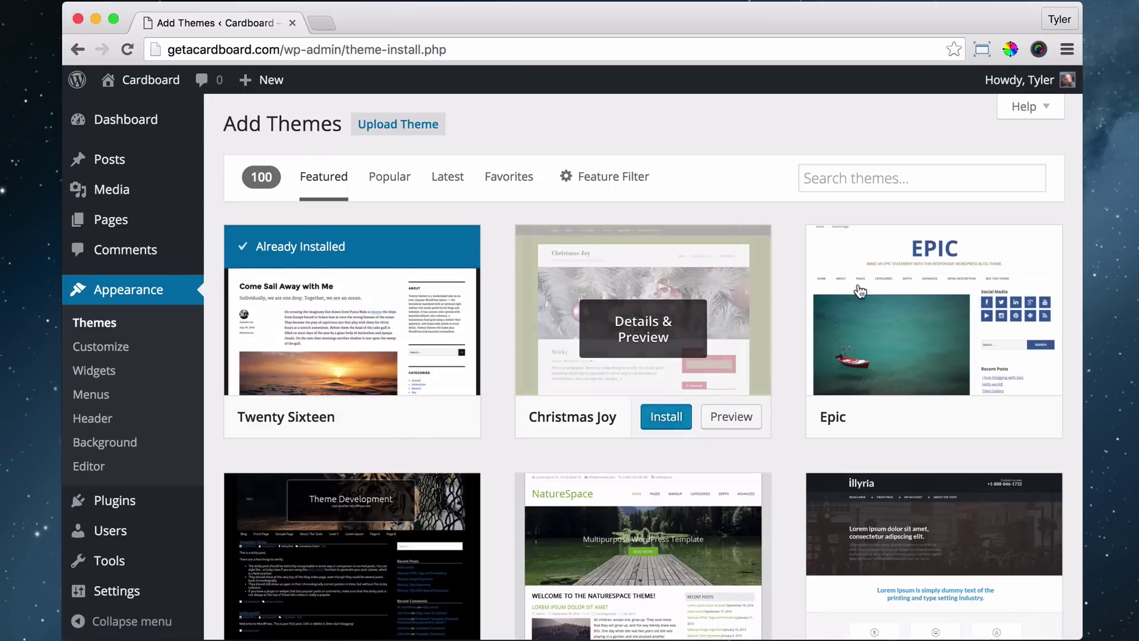
scroll(859, 291, down, 5)
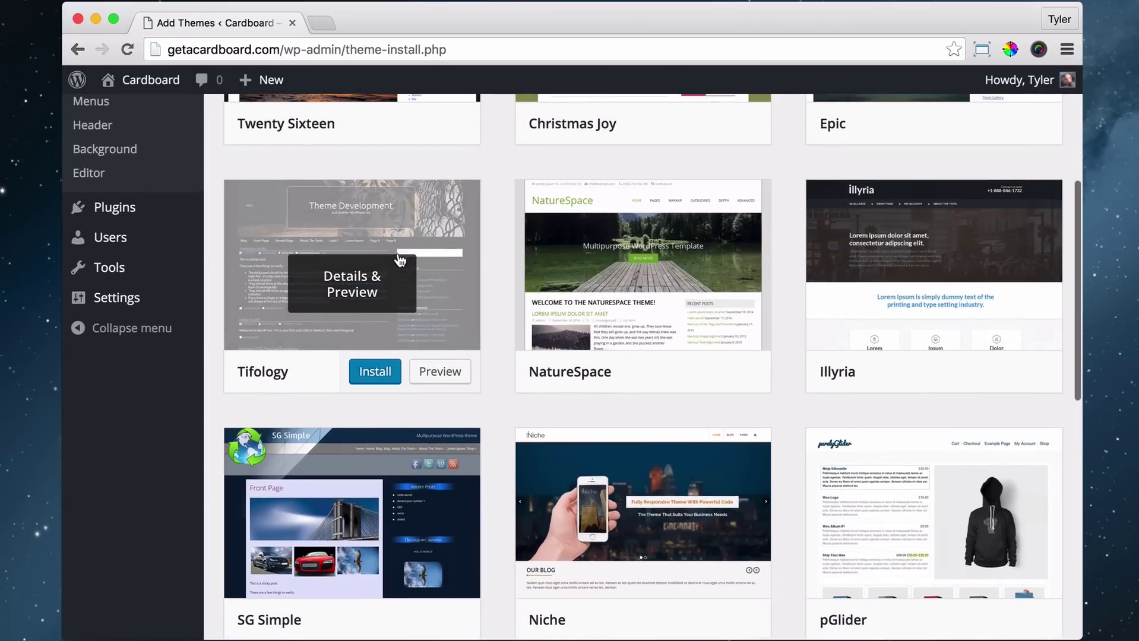
scroll(400, 260, down, 3)
scroll(938, 296, down, 4)
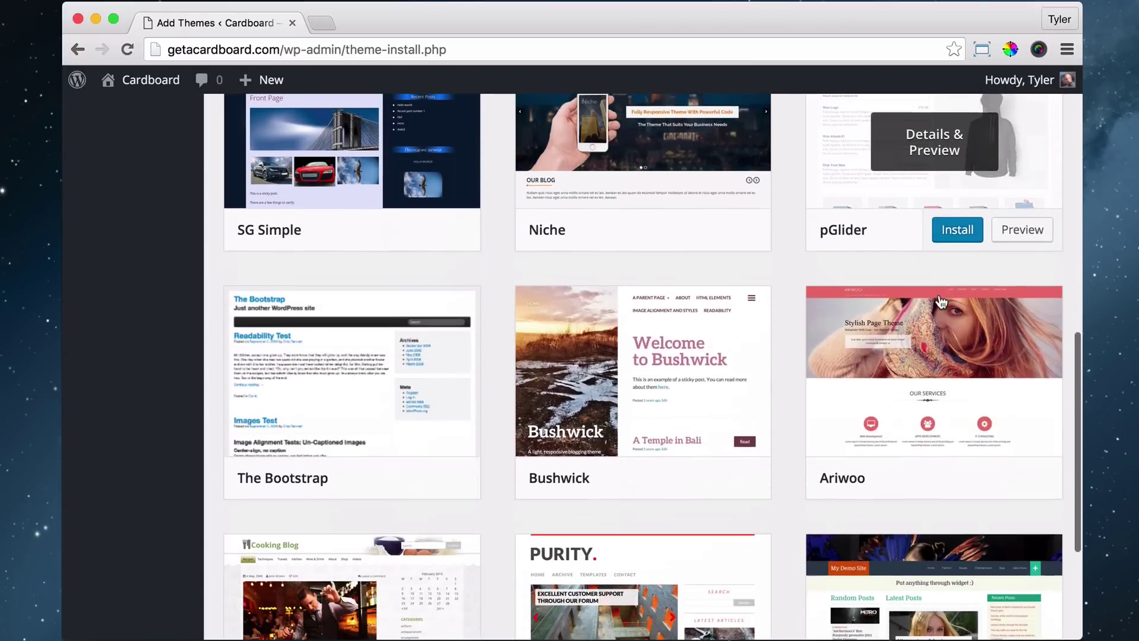
scroll(773, 258, down, 1)
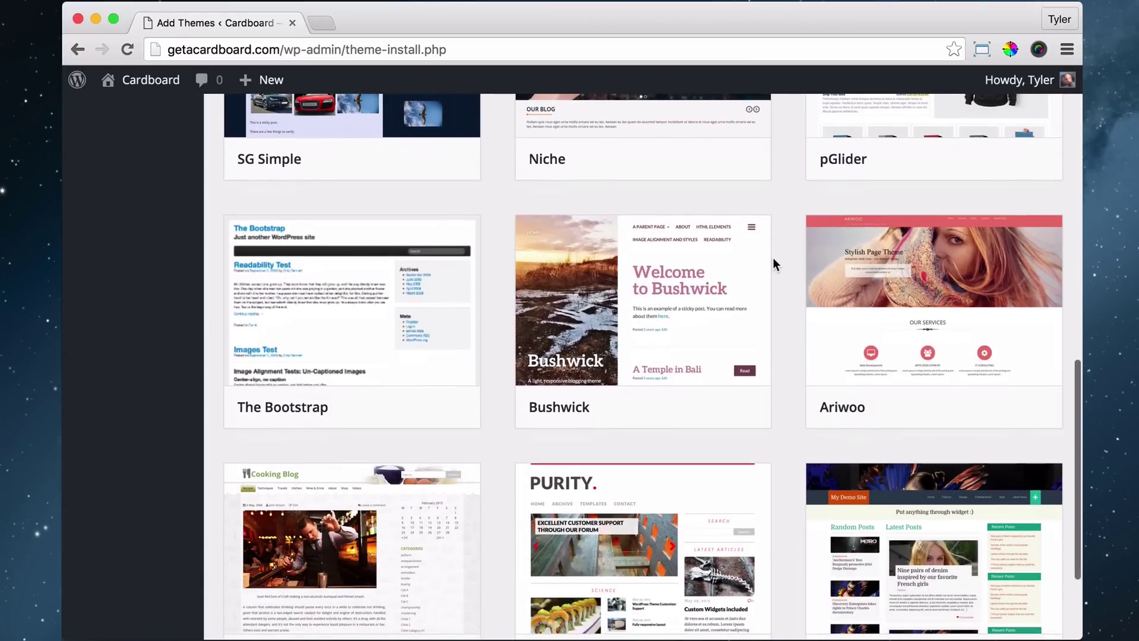
scroll(643, 282, down, 2)
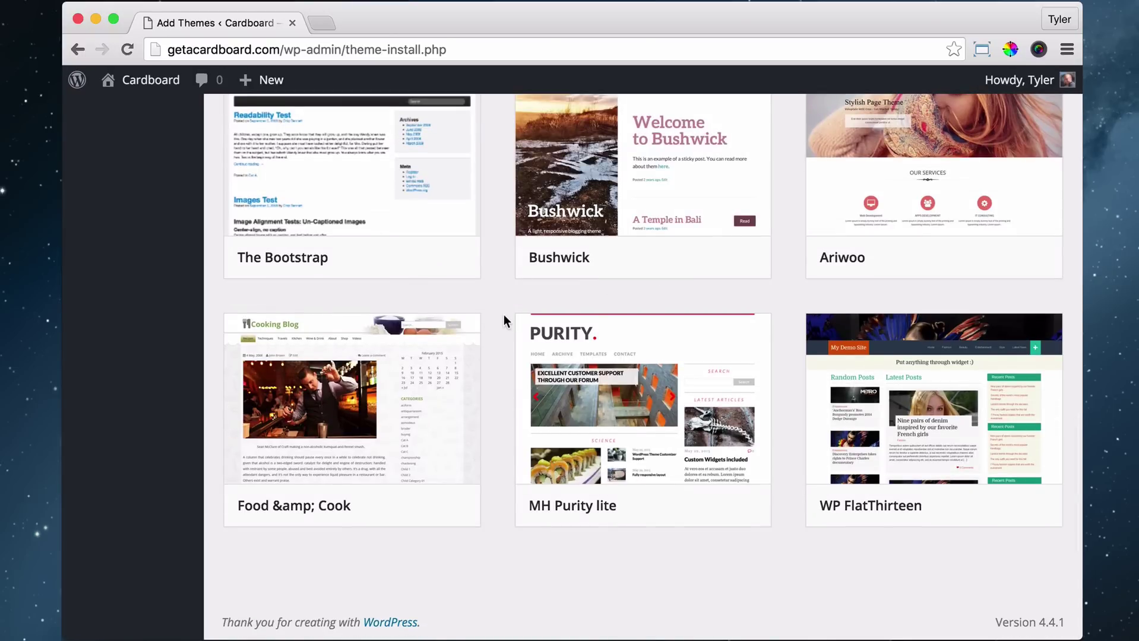
scroll(506, 321, up, 10)
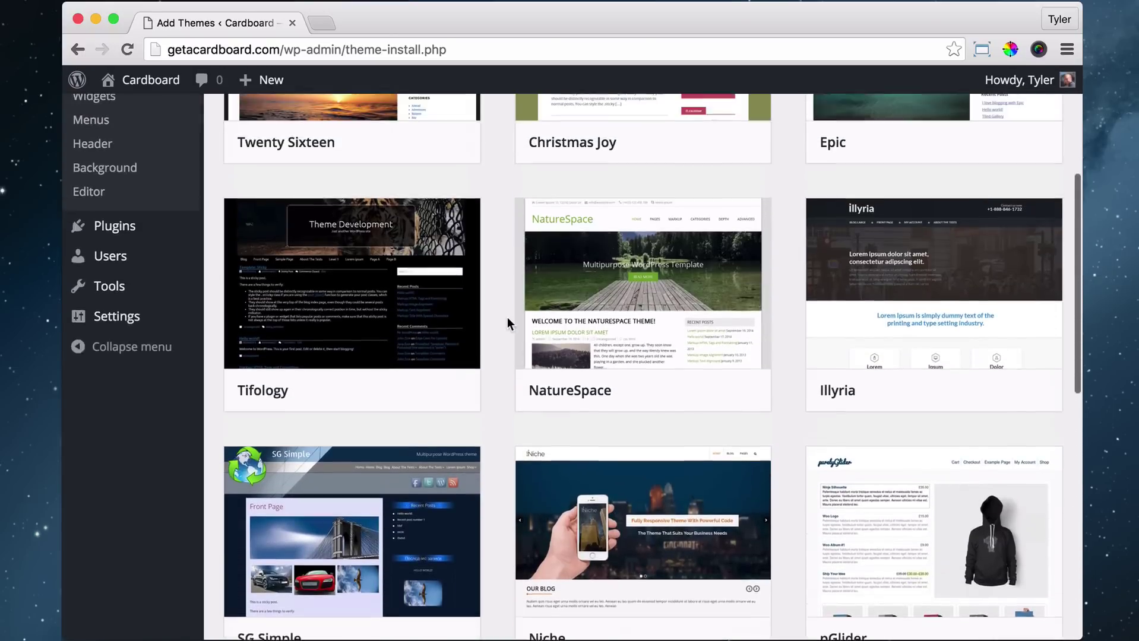
scroll(505, 318, up, 4)
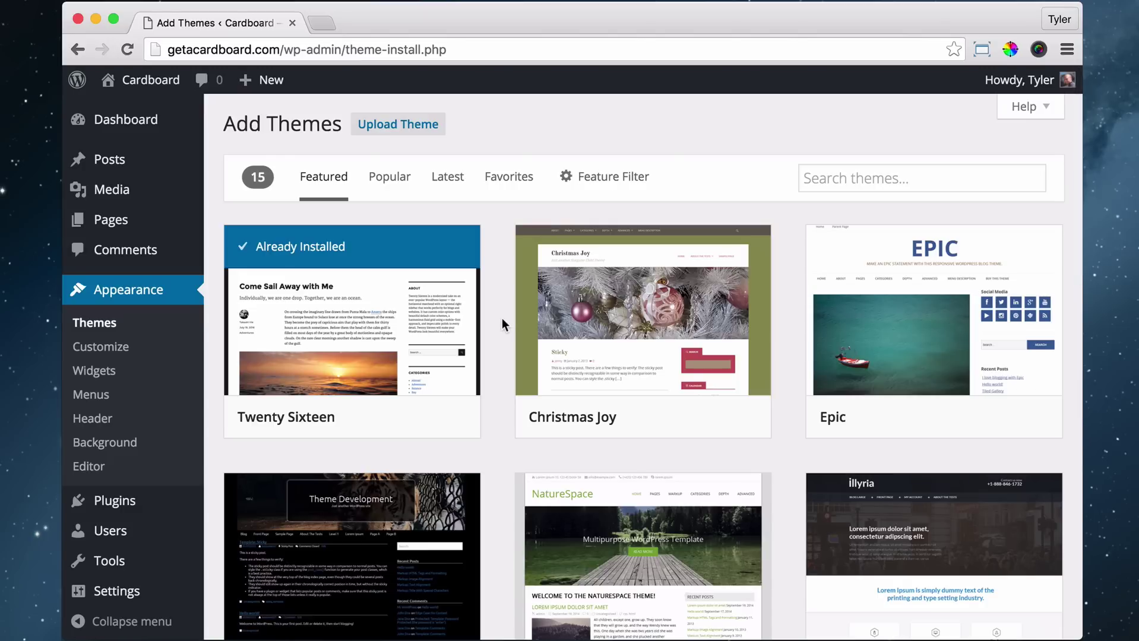
scroll(502, 318, down, 2)
scroll(502, 319, up, 2)
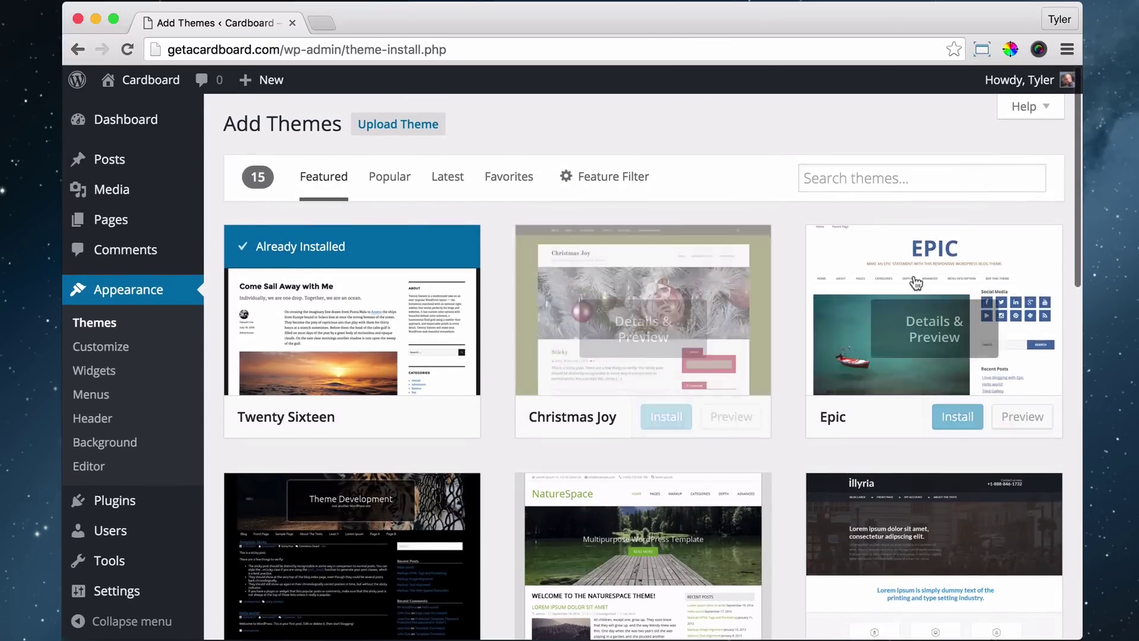
scroll(790, 262, down, 10)
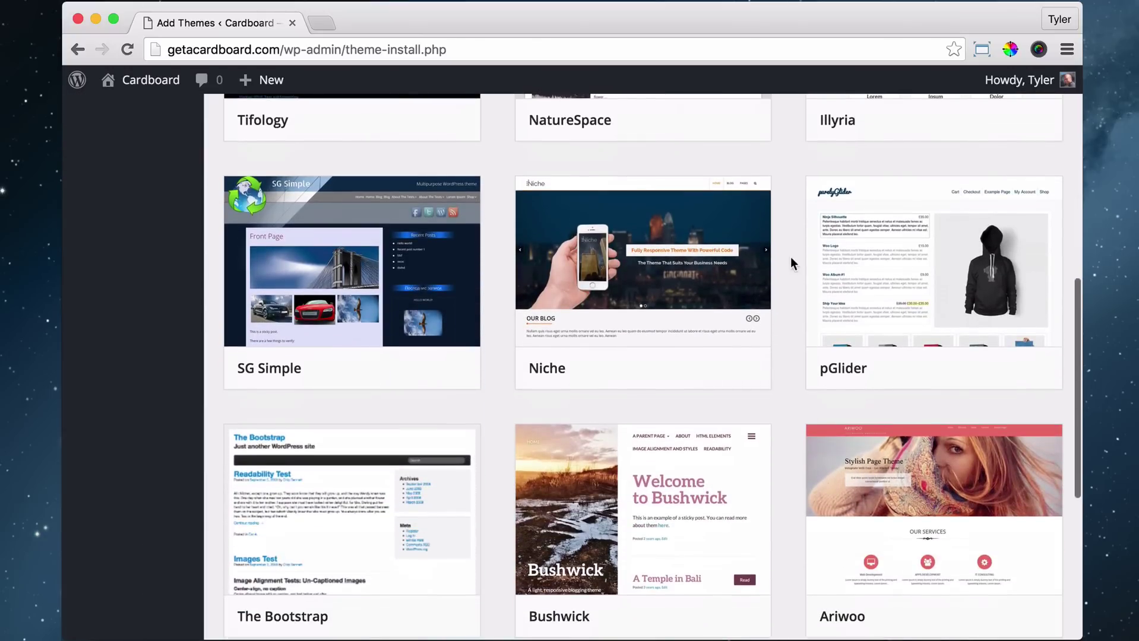
scroll(790, 262, down, 3)
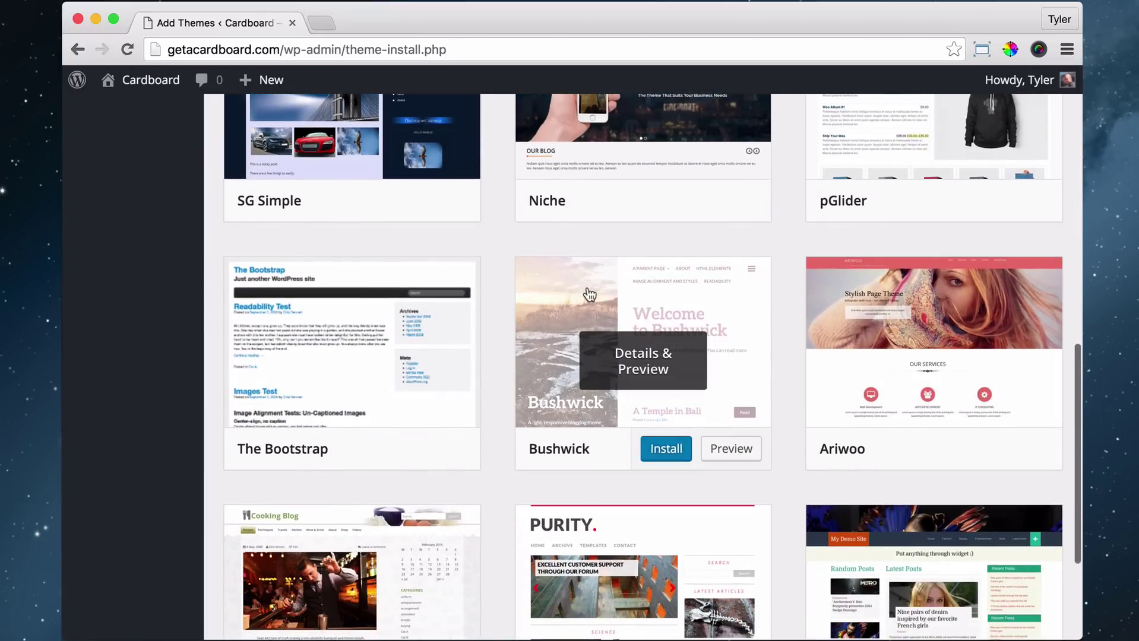
scroll(720, 352, down, 1)
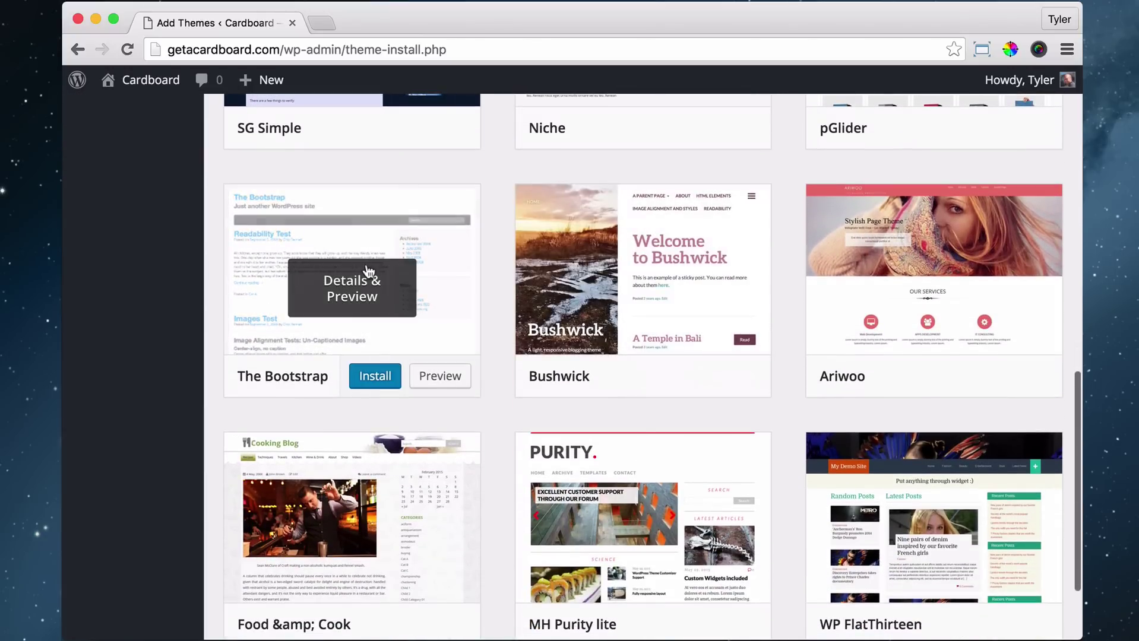
scroll(623, 244, down, 1)
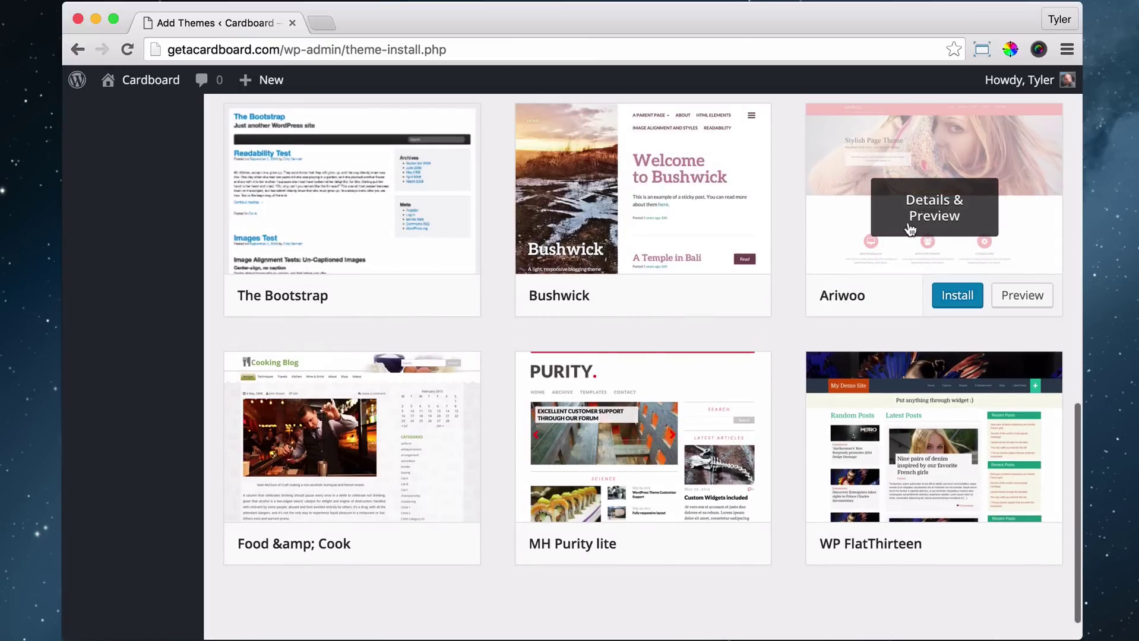
scroll(795, 234, up, 1)
scroll(796, 234, down, 2)
scroll(796, 235, up, 3)
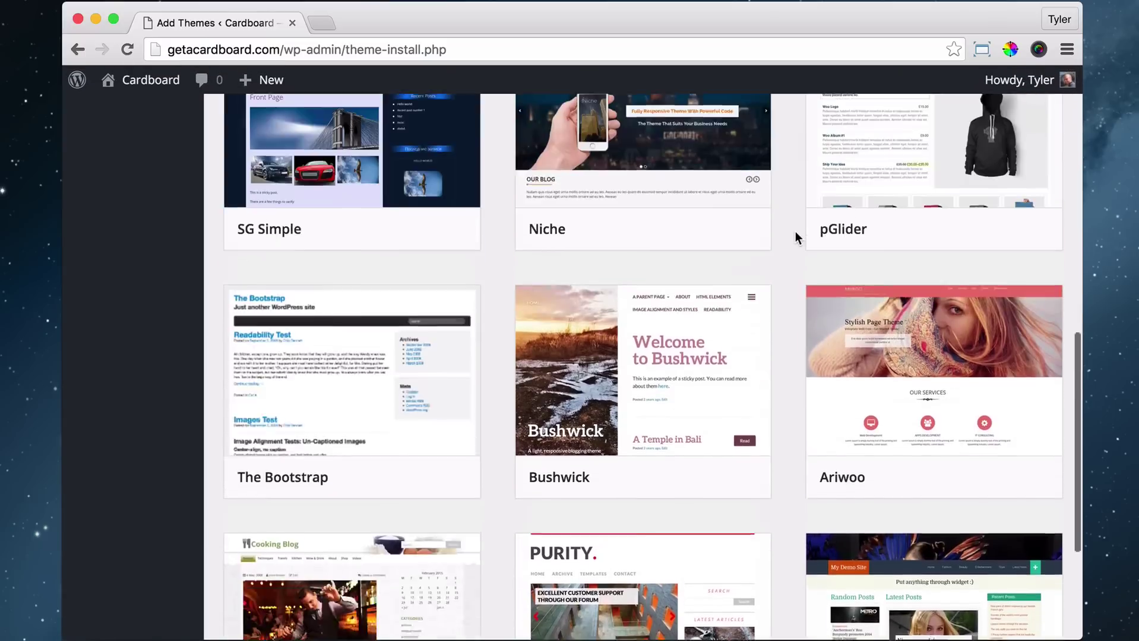
scroll(796, 235, up, 3)
scroll(825, 277, up, 3)
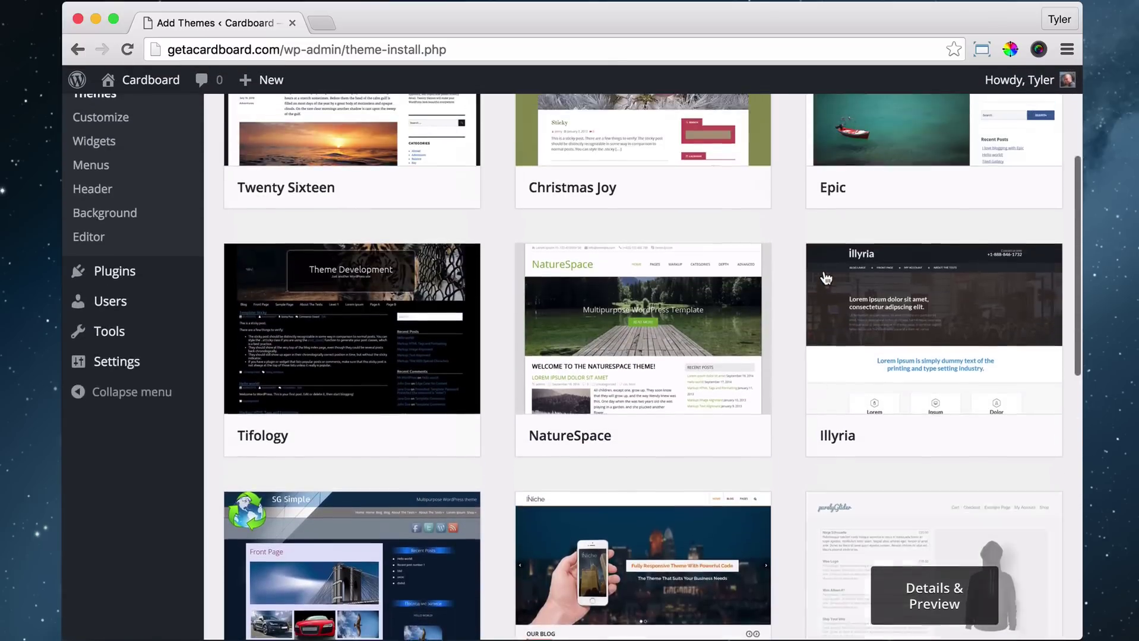
scroll(820, 275, up, 4)
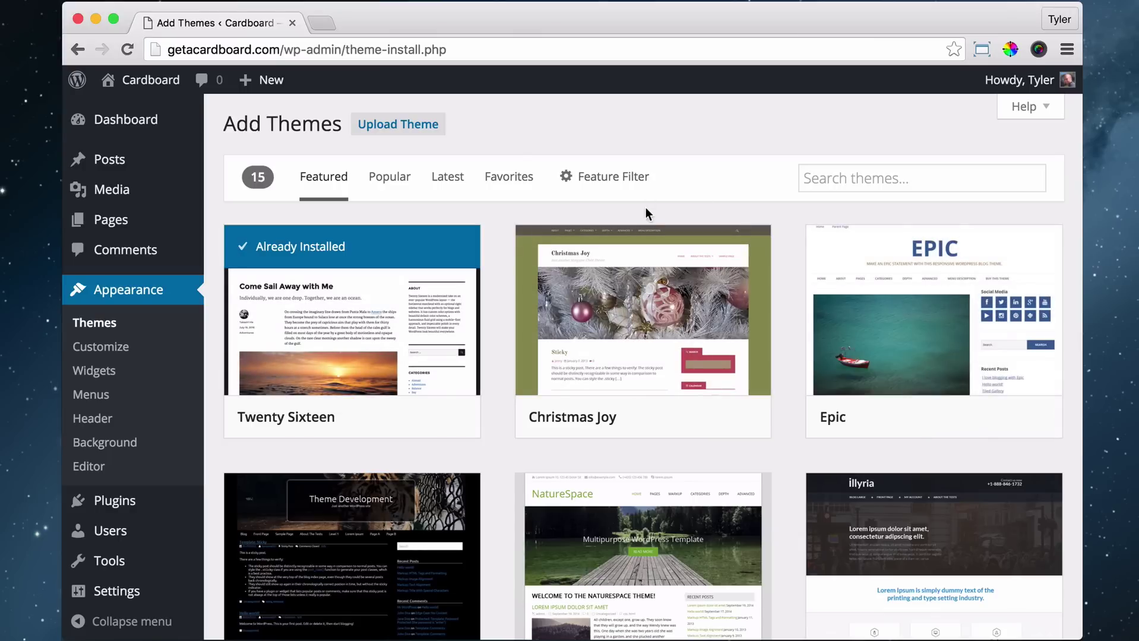
Load tesseracttheme.com in a new tab and look over the Tesseract 2 home page
click(324, 24)
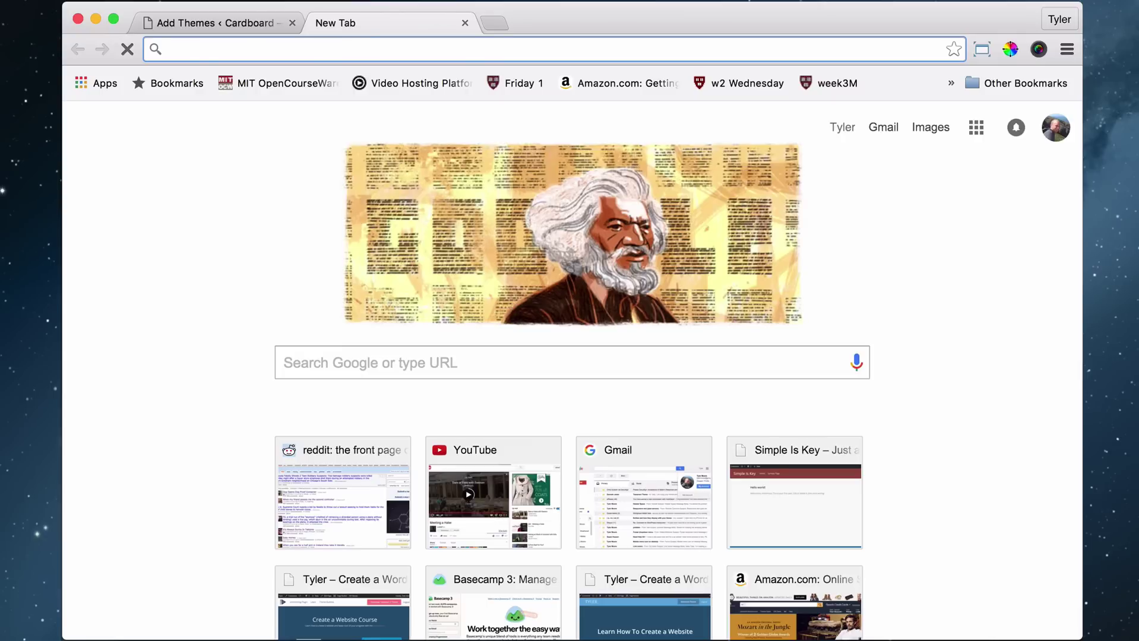
text(tesser)
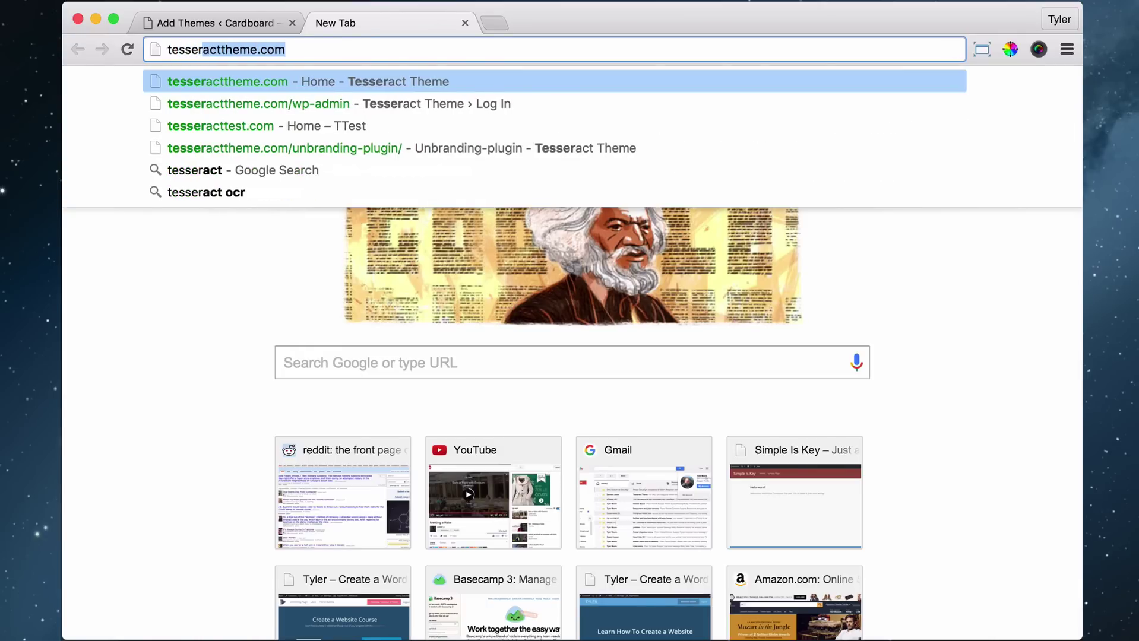
text(act)
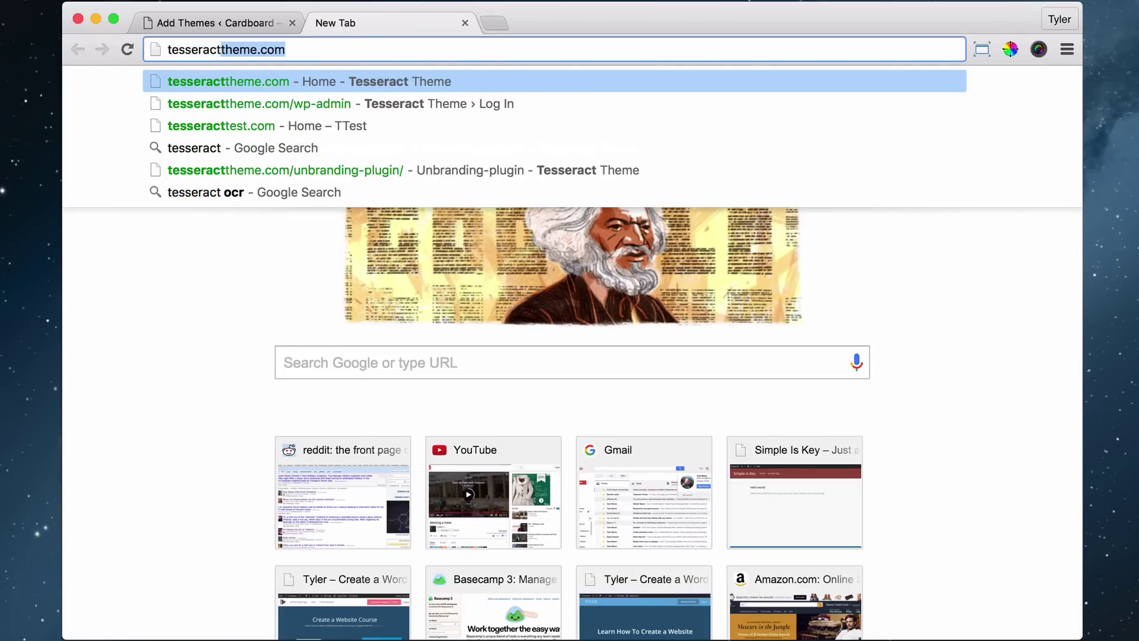
text(theme)
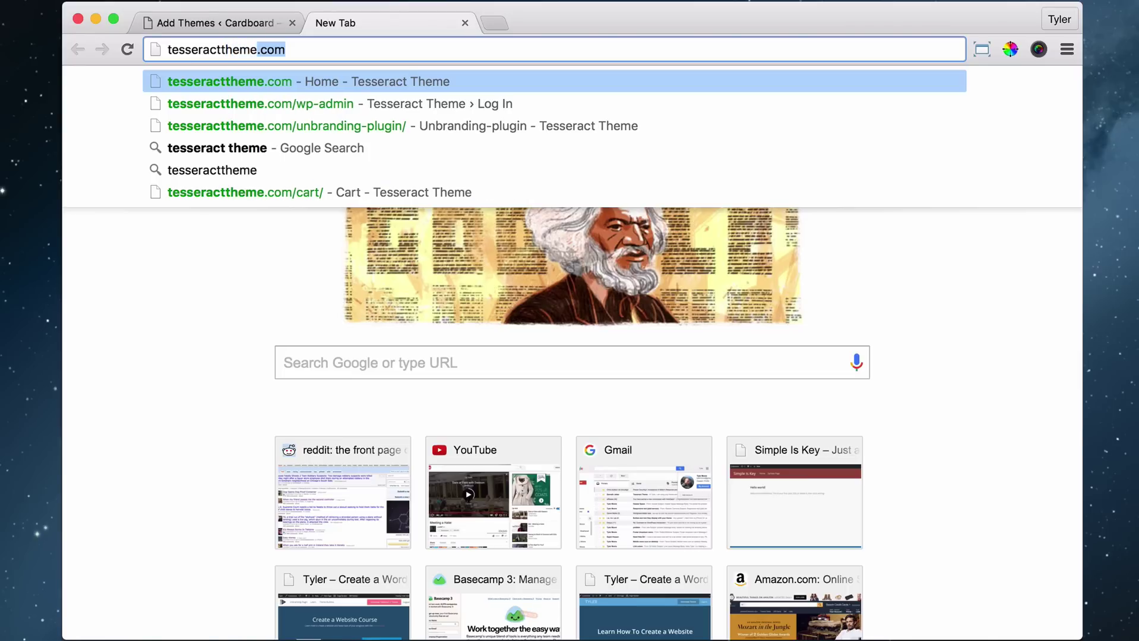
text(.com)
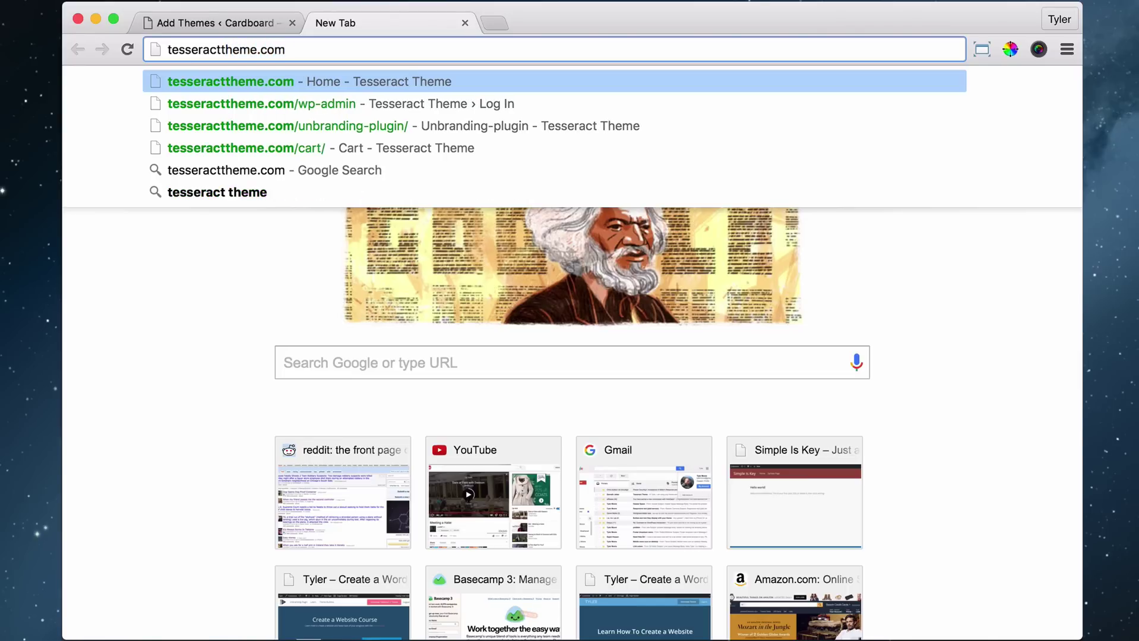
key(Return)
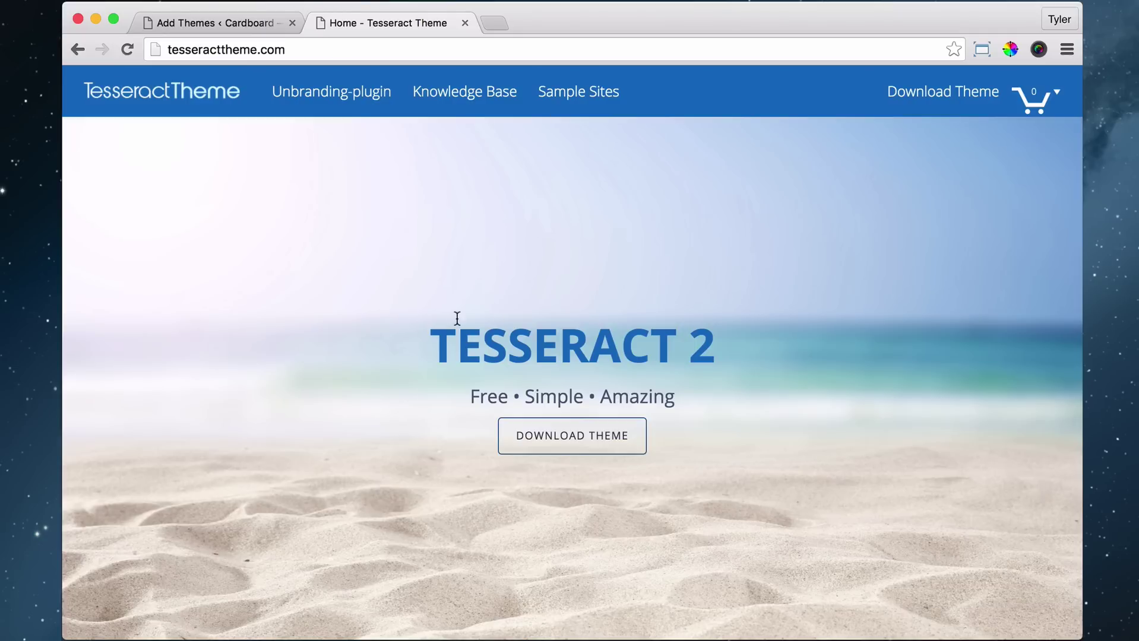
drag(499, 344, 440, 339)
click(438, 338)
scroll(469, 241, down, 2)
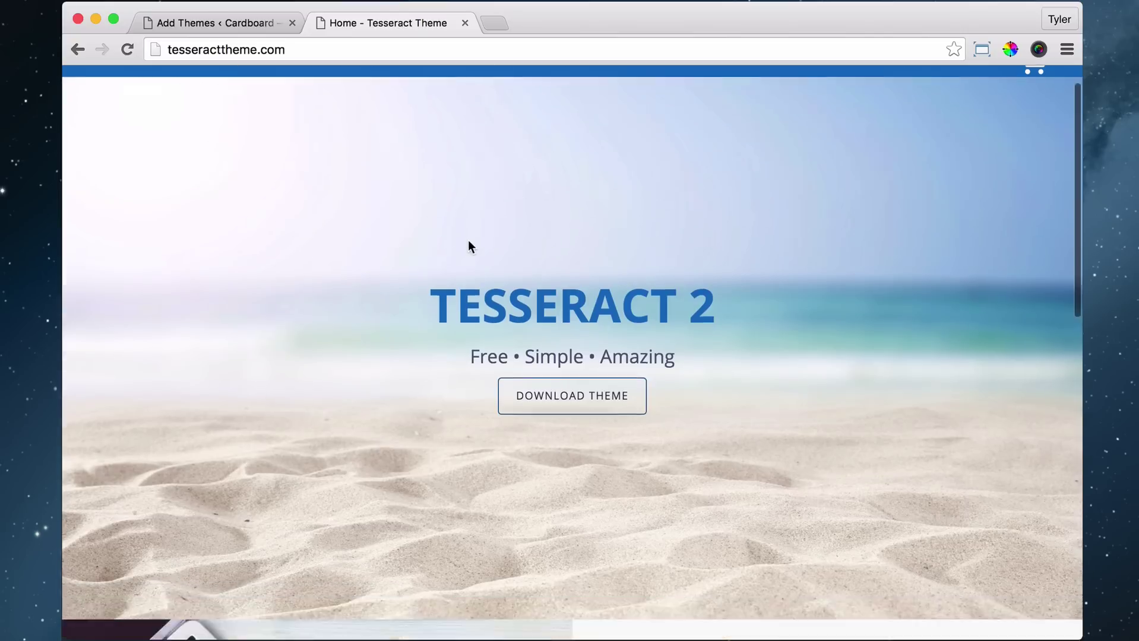
scroll(469, 240, up, 2)
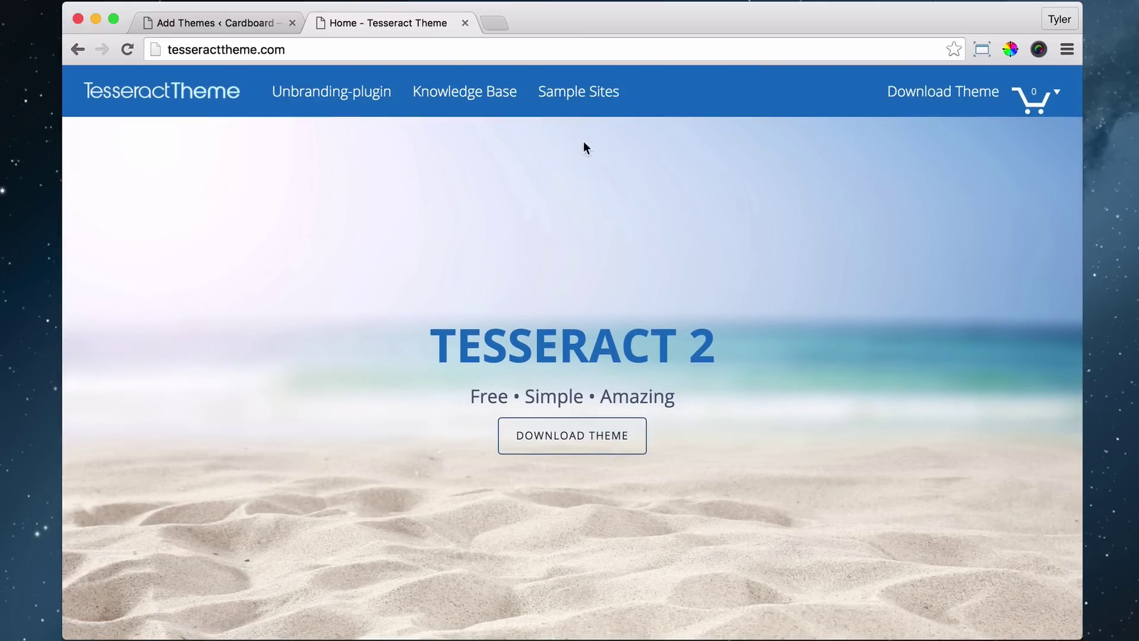
Scroll through the Sample Sites gallery, such as AeroHarvest and Coastal Combatives, and back to the top
click(564, 98)
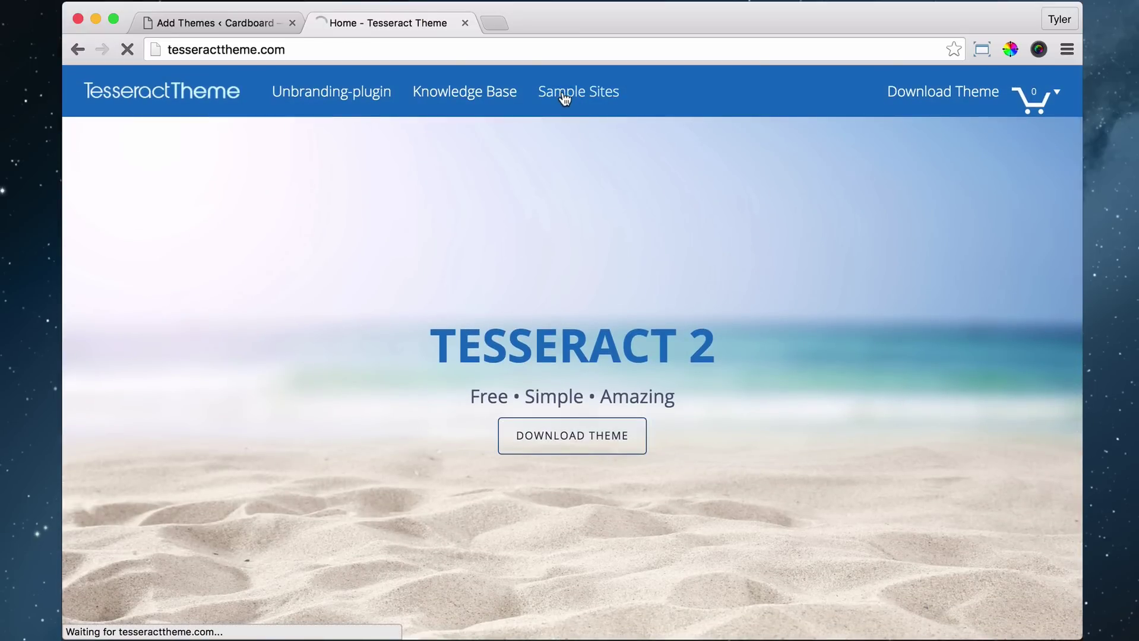
scroll(1038, 243, down, 5)
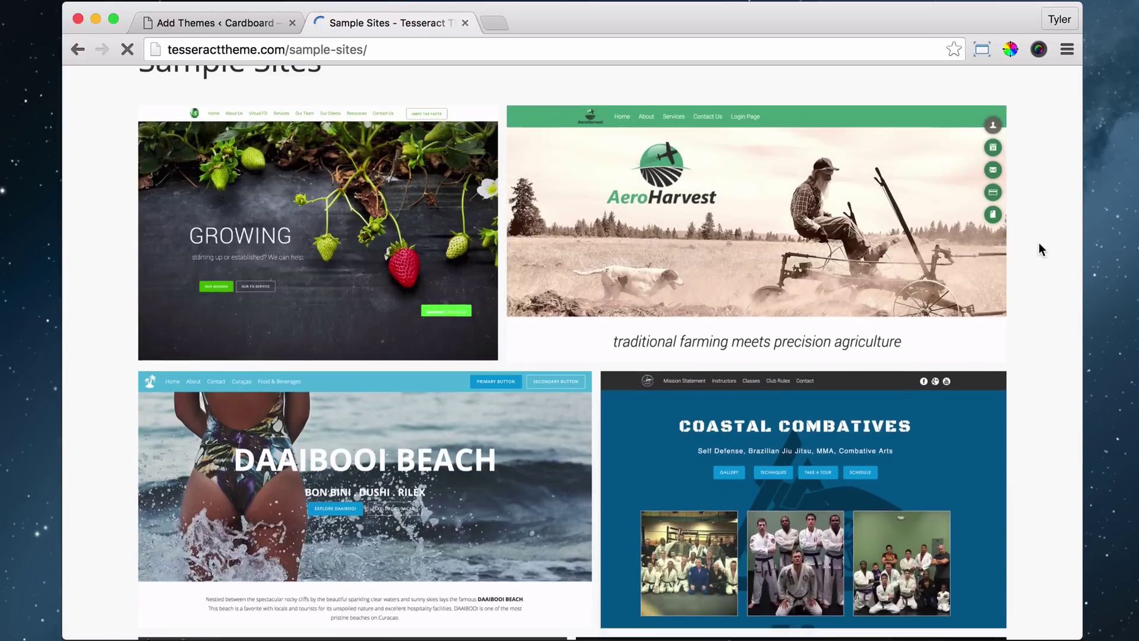
scroll(1039, 249, down, 2)
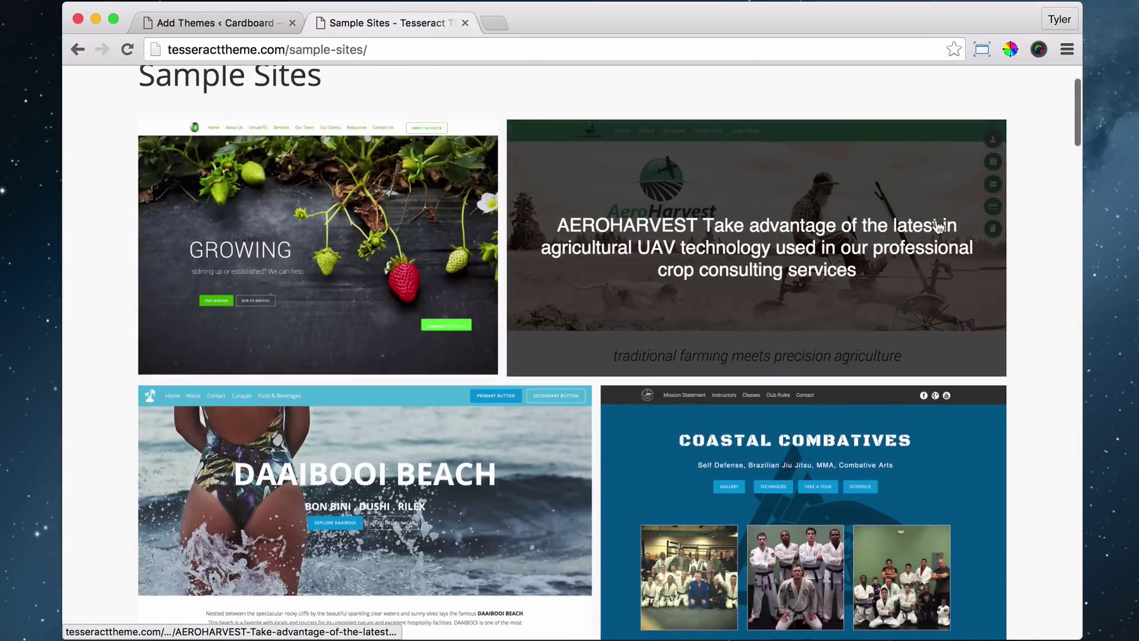
scroll(420, 435, down, 5)
scroll(420, 435, down, 5)
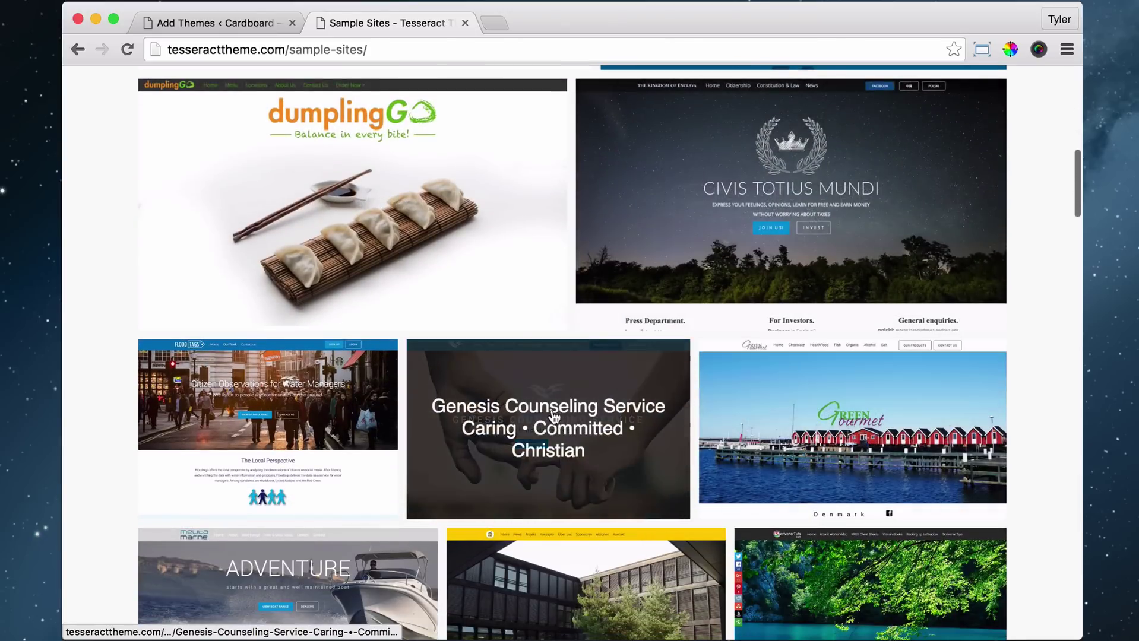
scroll(594, 404, down, 3)
scroll(670, 389, down, 2)
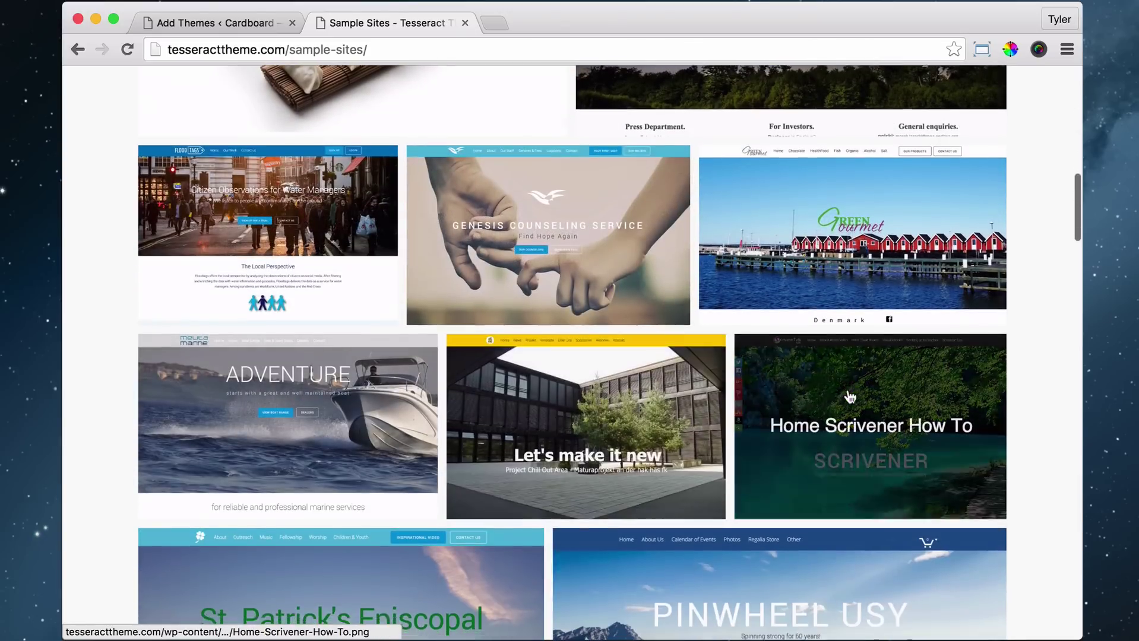
scroll(309, 328, down, 3)
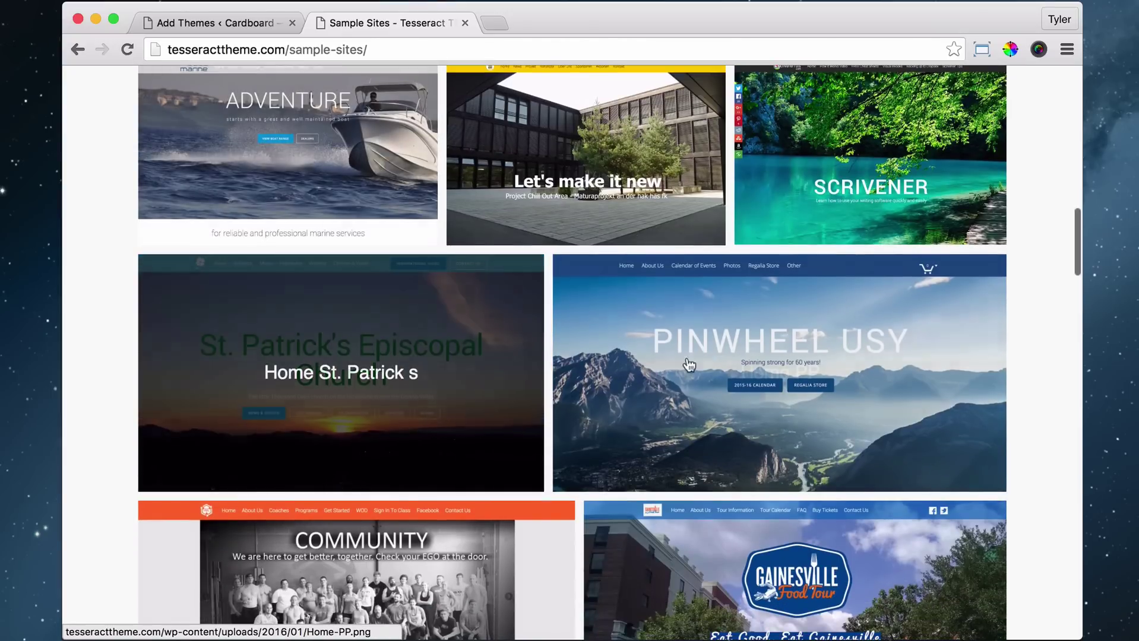
scroll(712, 363, down, 4)
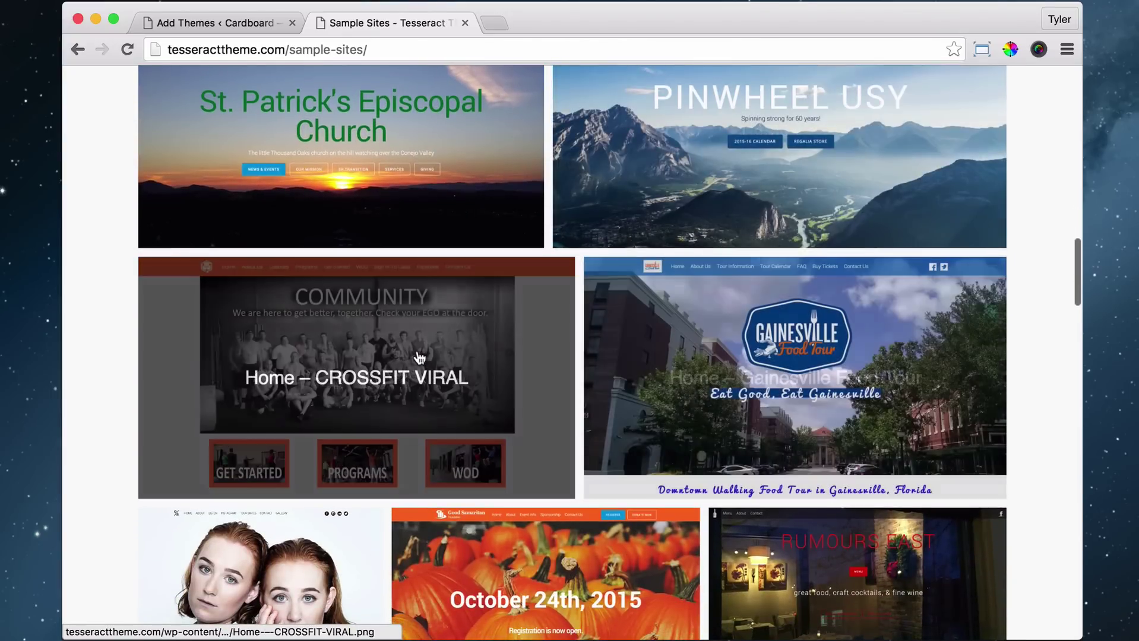
scroll(419, 363, down, 7)
scroll(331, 380, down, 8)
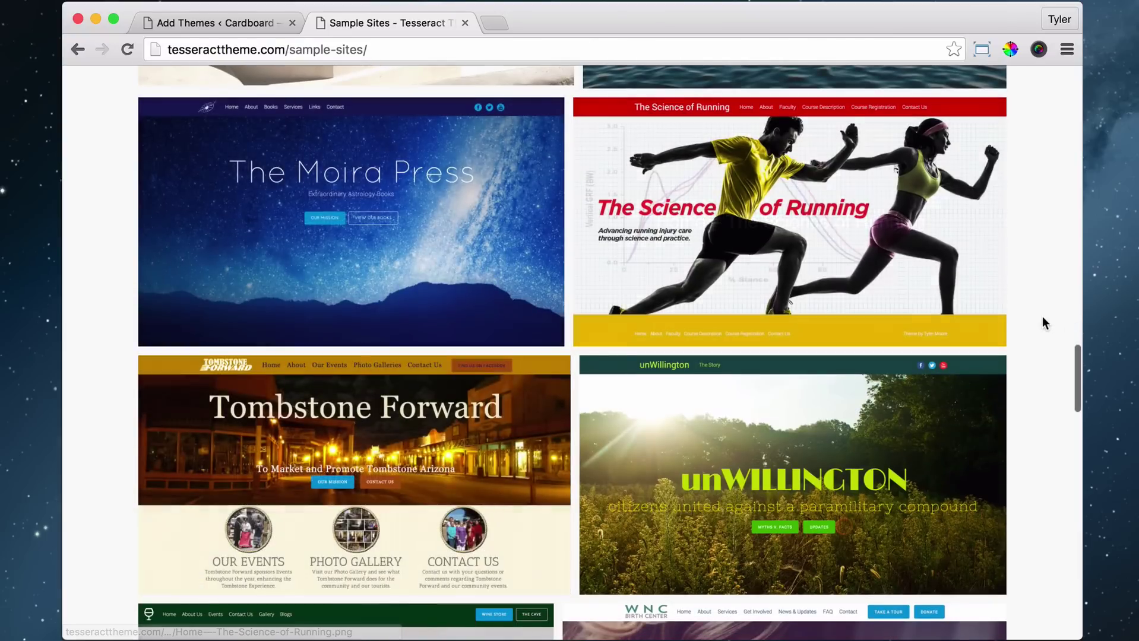
scroll(1037, 318, down, 3)
scroll(1036, 316, down, 3)
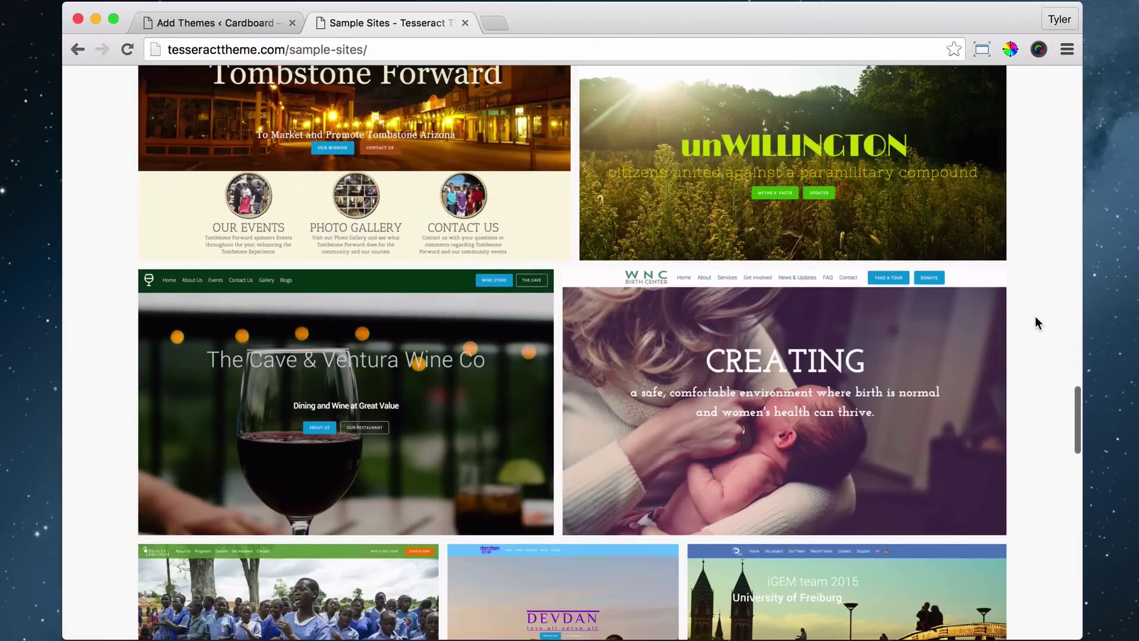
scroll(1035, 316, down, 4)
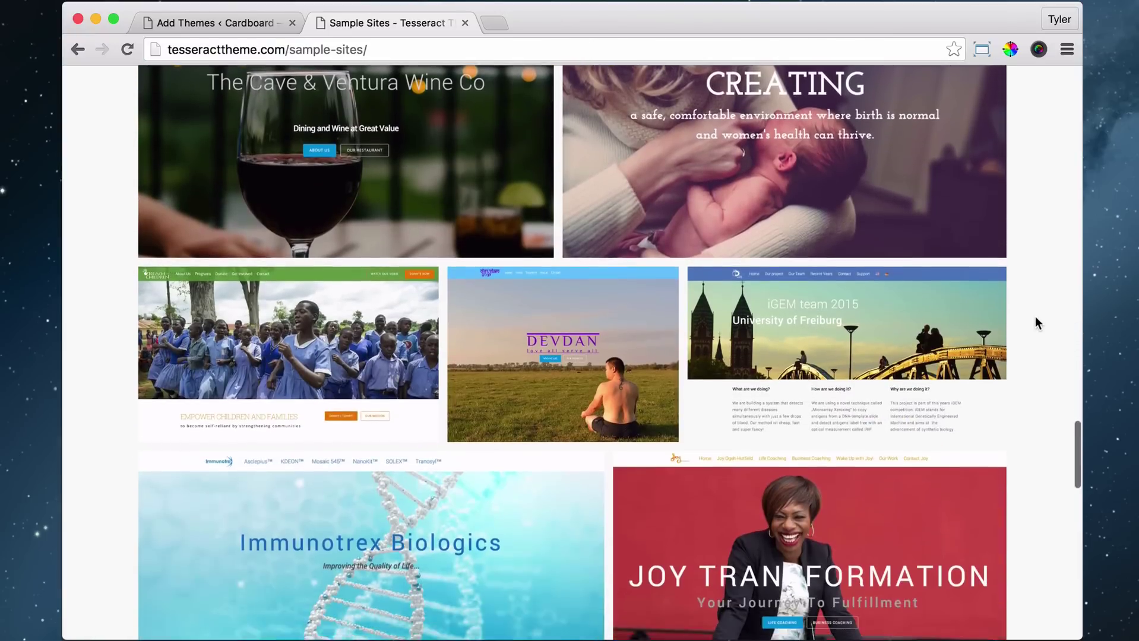
scroll(1035, 317, down, 20)
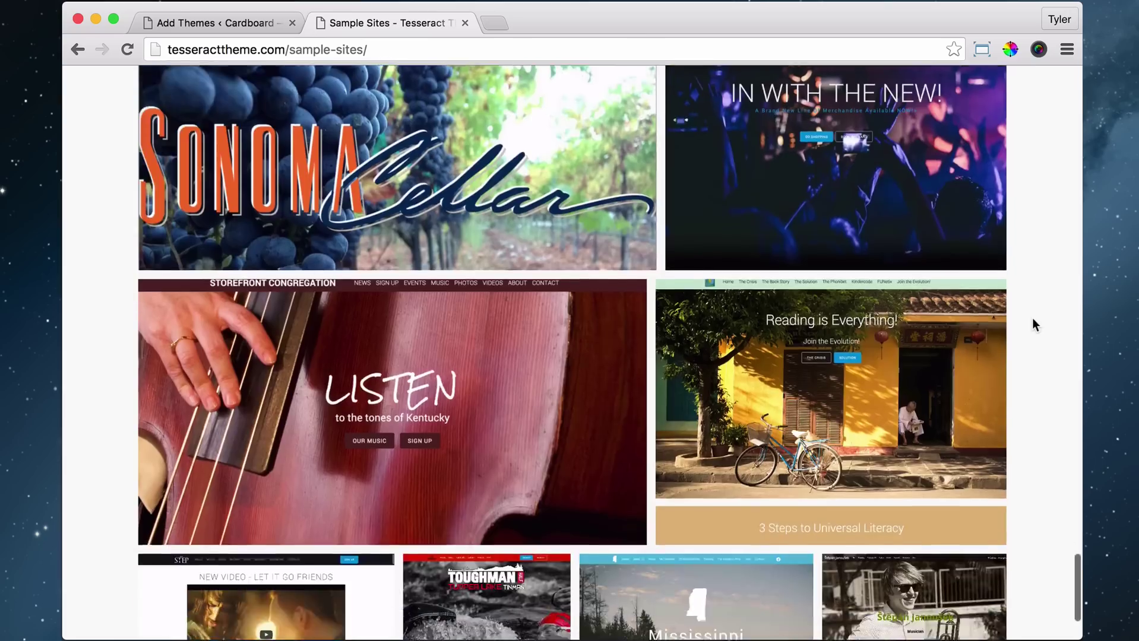
scroll(1027, 327, up, 20)
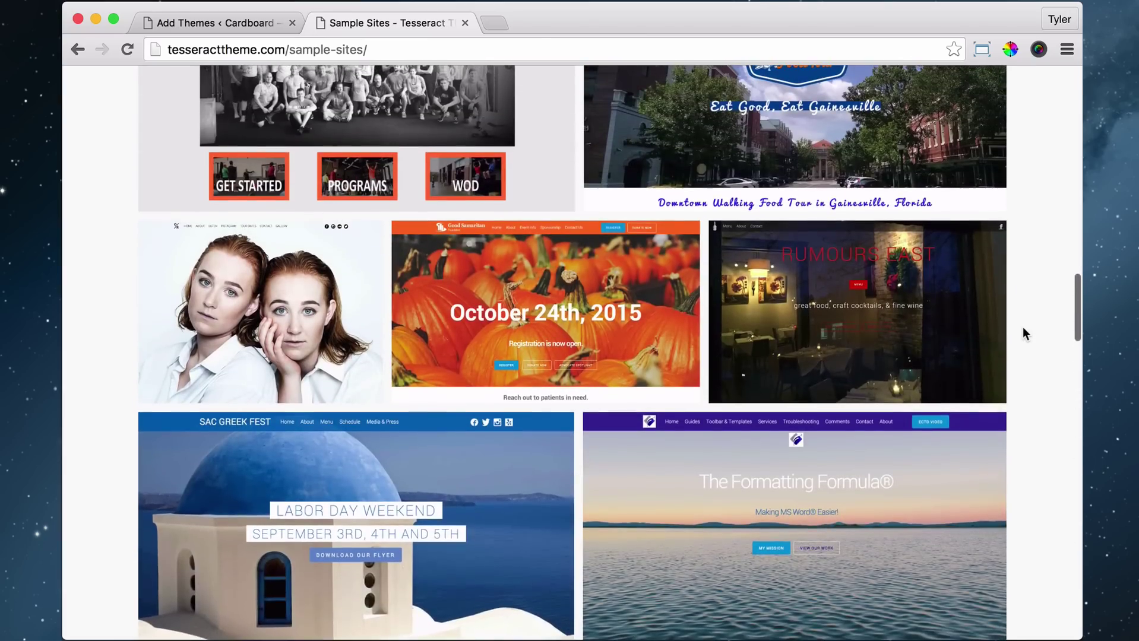
scroll(1022, 327, up, 15)
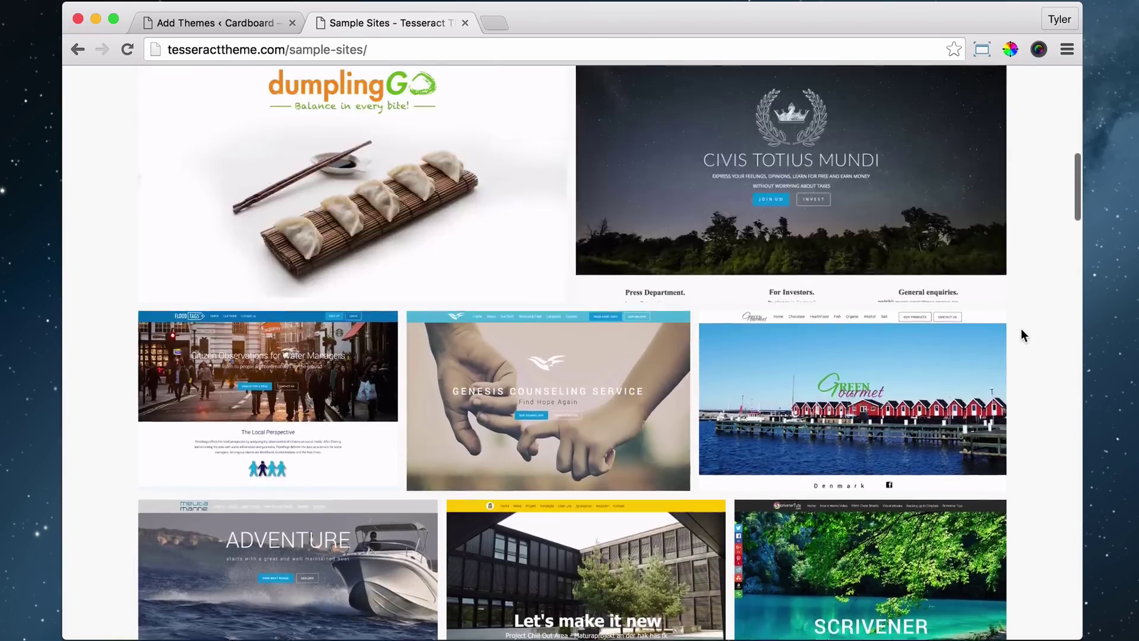
scroll(1021, 336, up, 10)
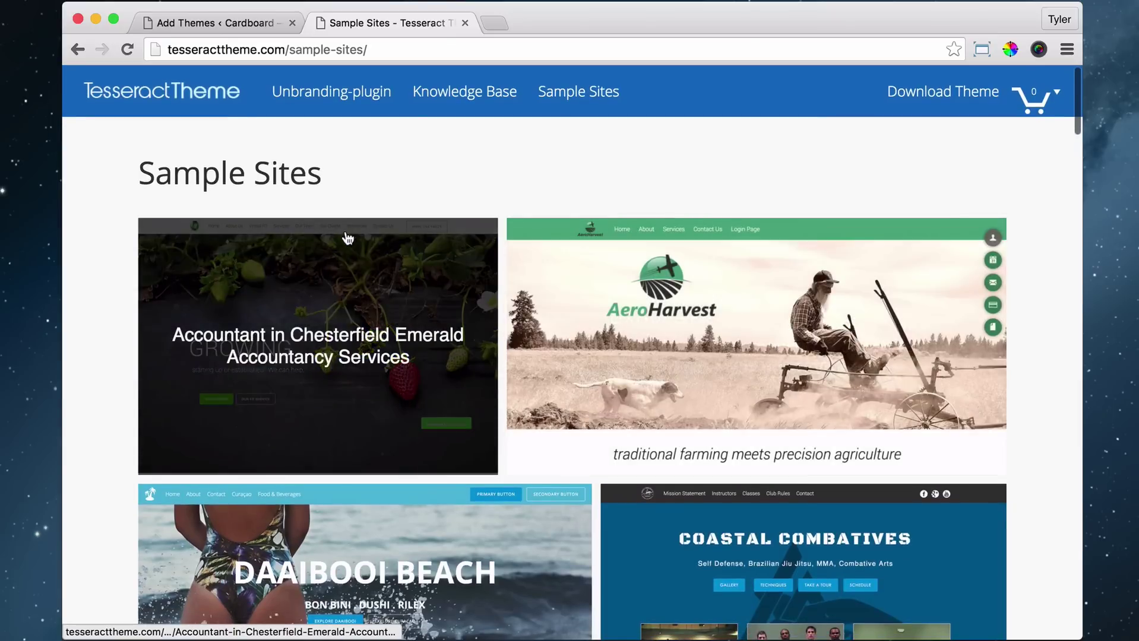
Download TESSERACT.zip from the Tesseract home page, then close that tab
click(167, 97)
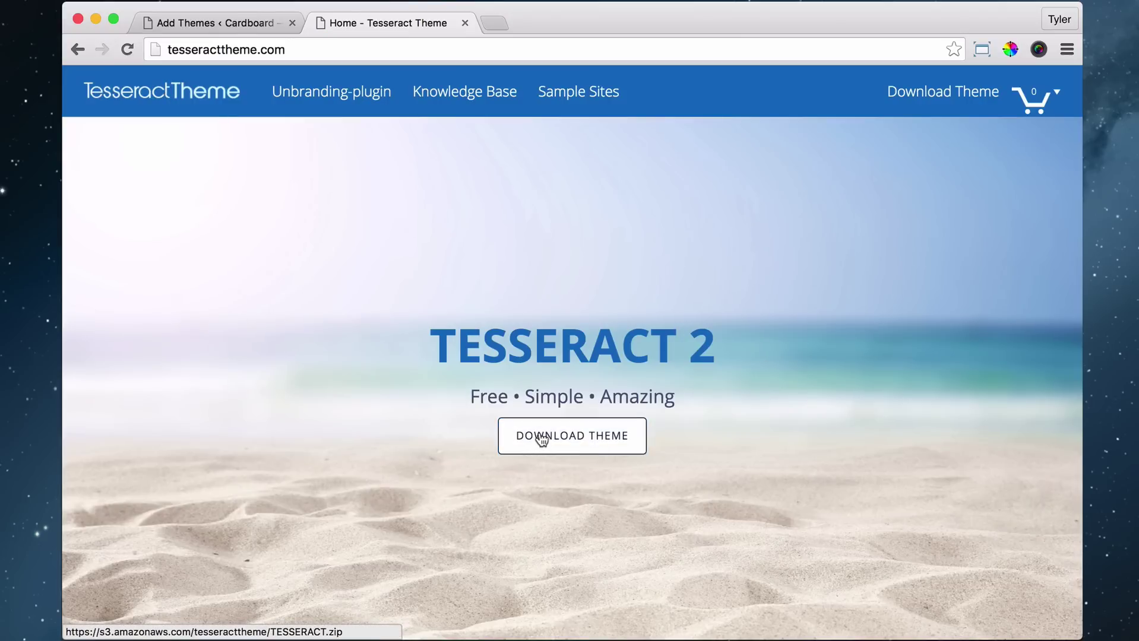
click(541, 438)
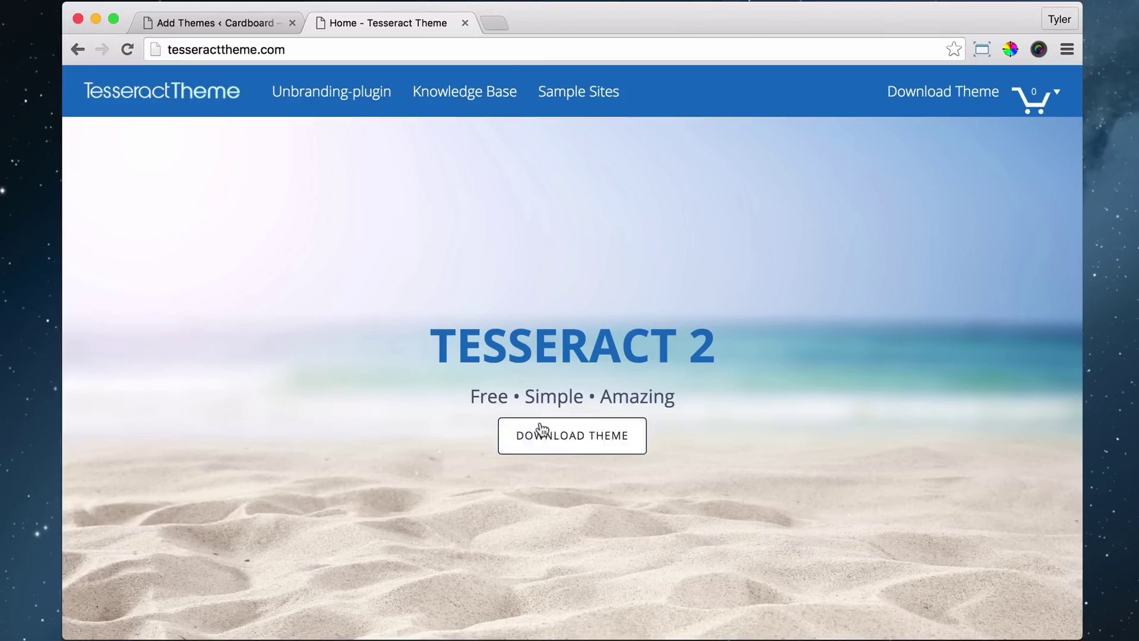
click(464, 23)
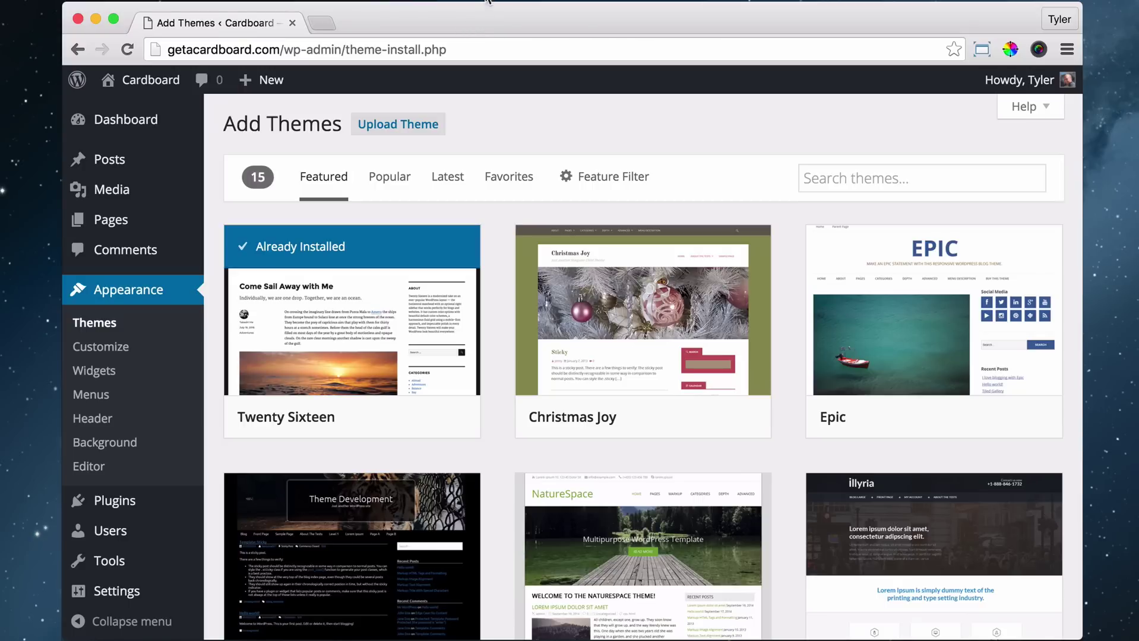
Pick TESSERACT.zip from the Desktop in the Upload Theme form
click(114, 297)
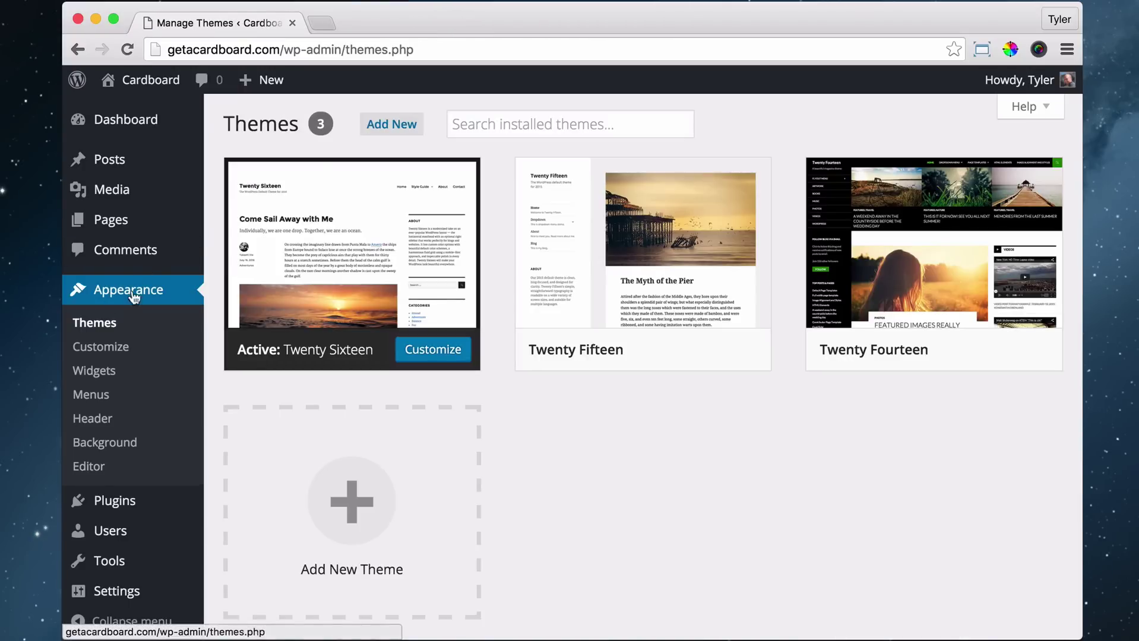
click(392, 126)
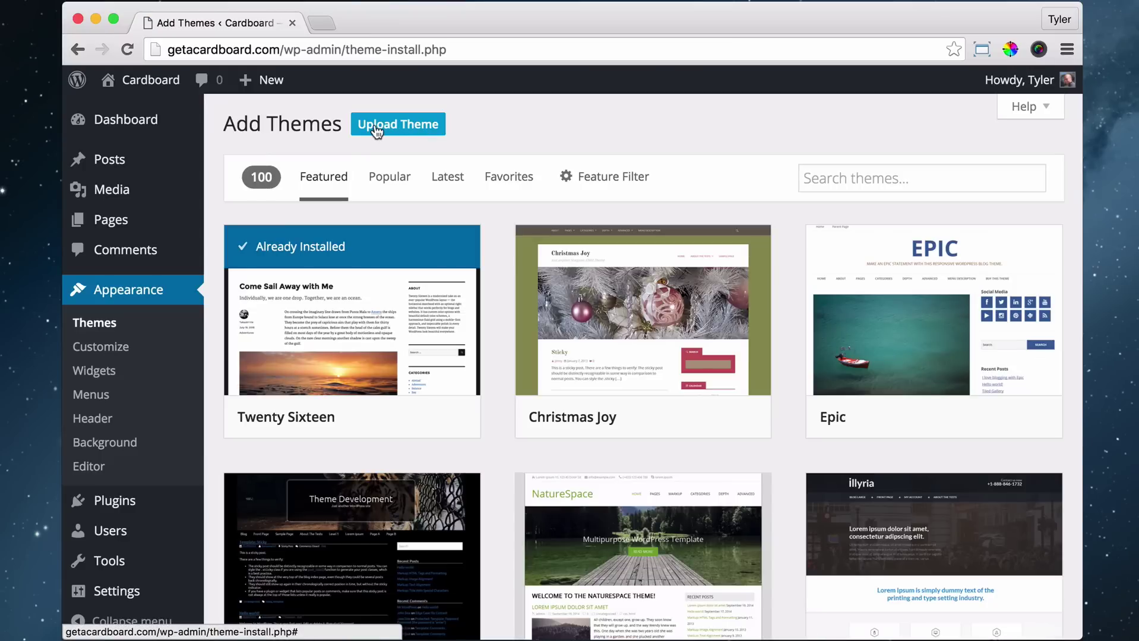
click(377, 130)
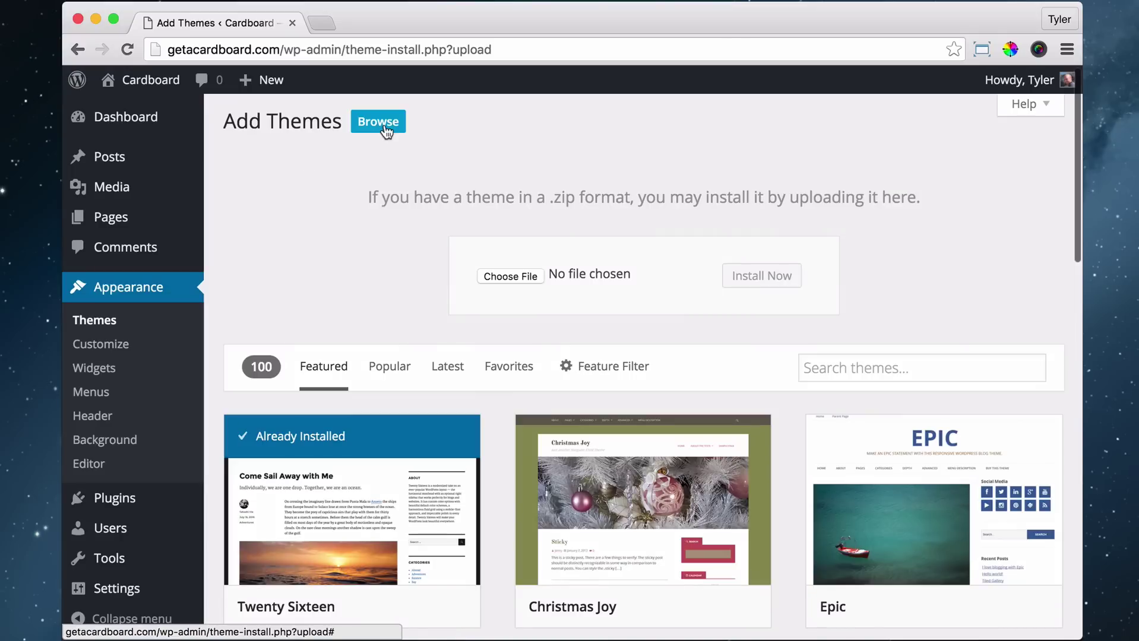
click(513, 277)
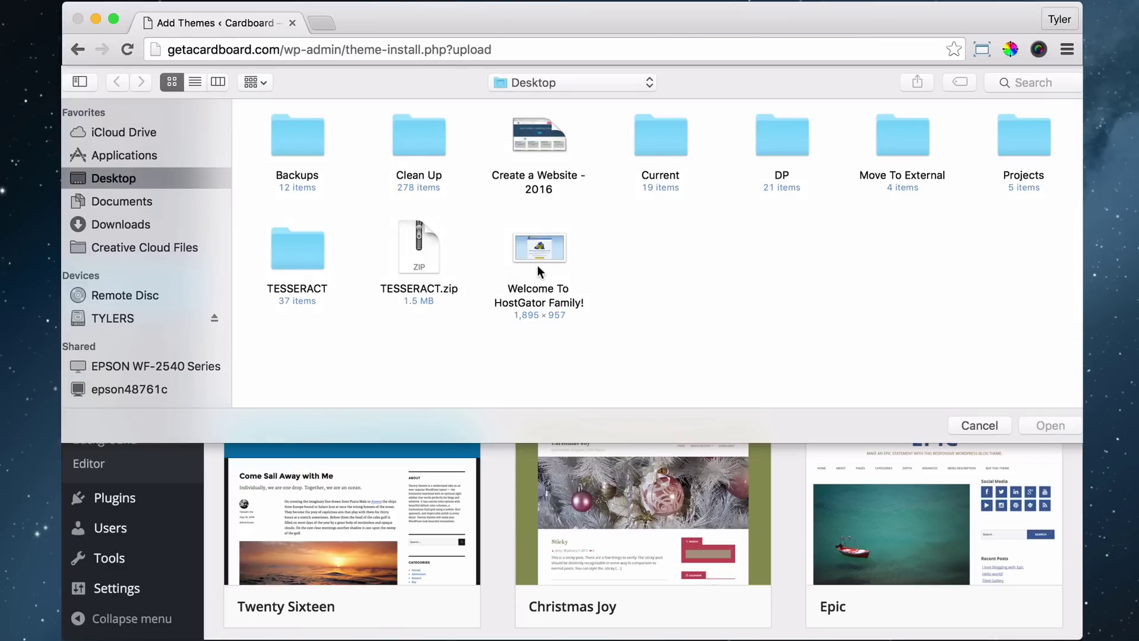
click(423, 241)
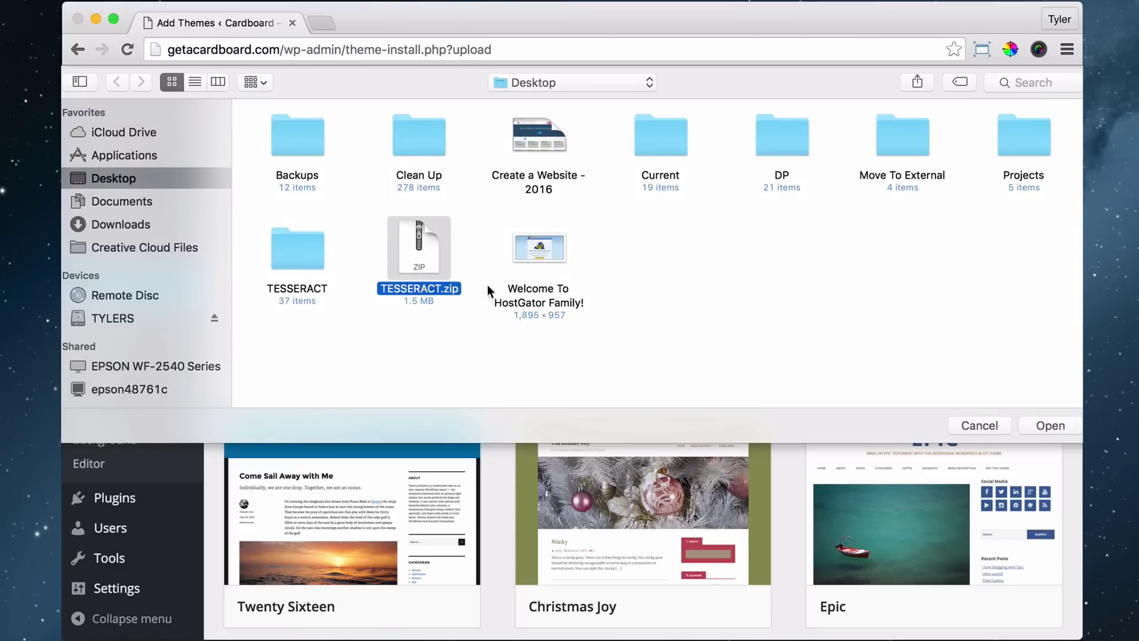
click(1058, 425)
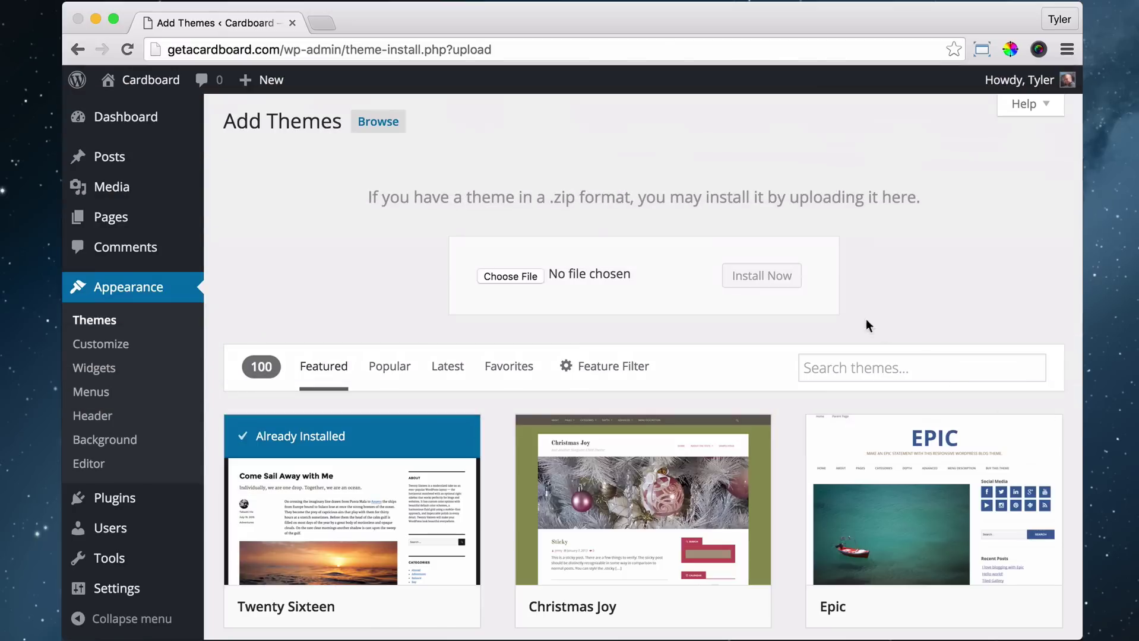
Install and activate the Tesseract theme, then visit the live Cardboard site
click(763, 287)
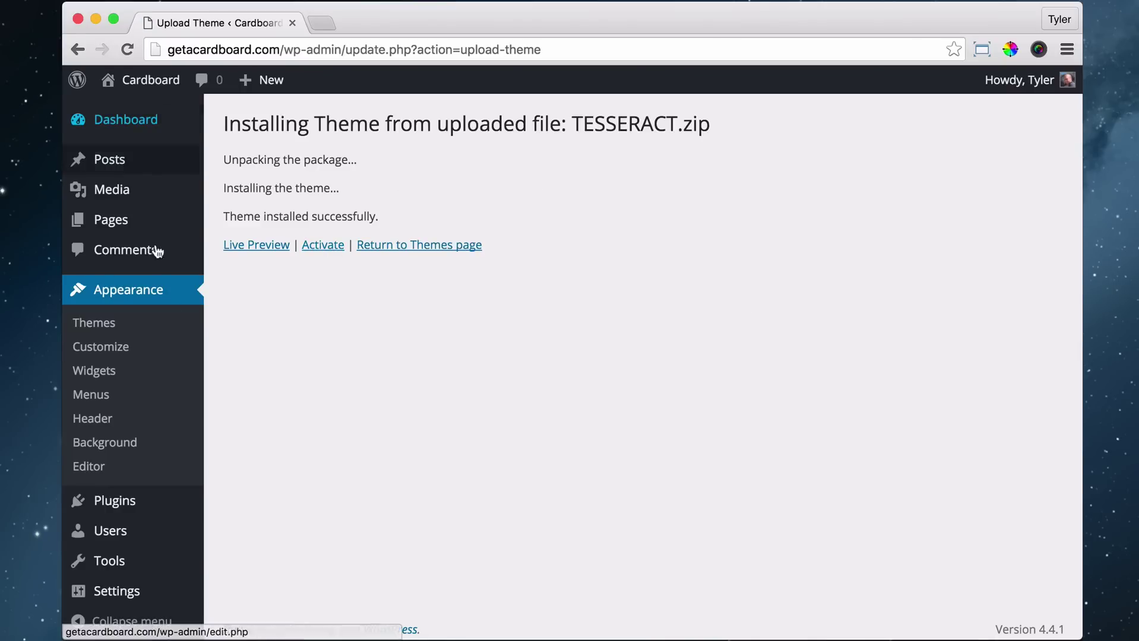
click(319, 248)
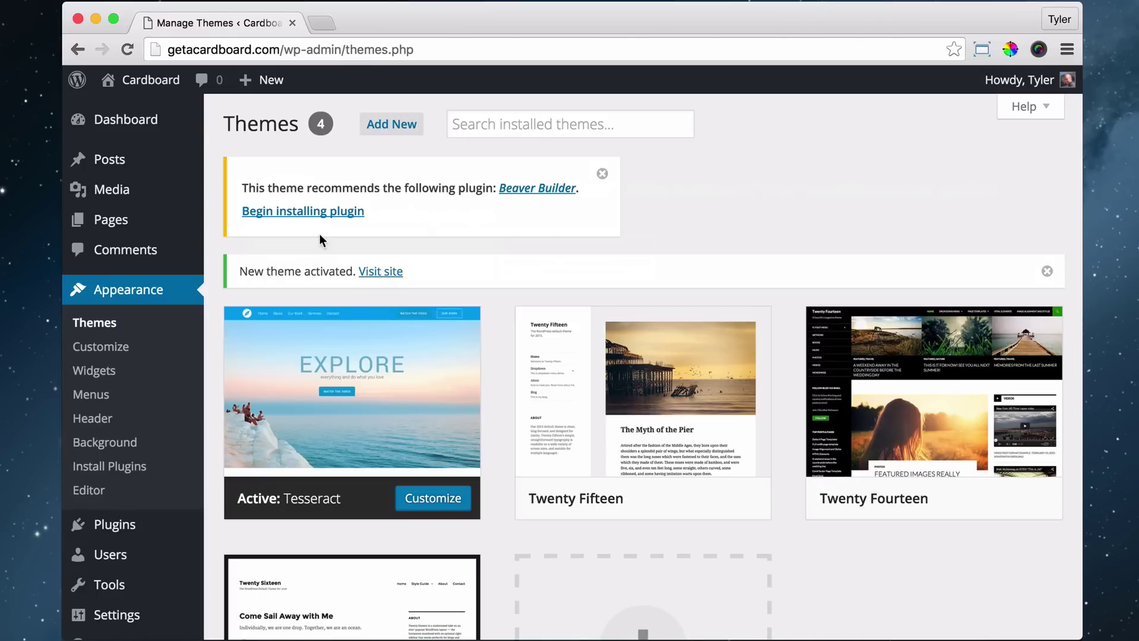
mouse_move(134, 81)
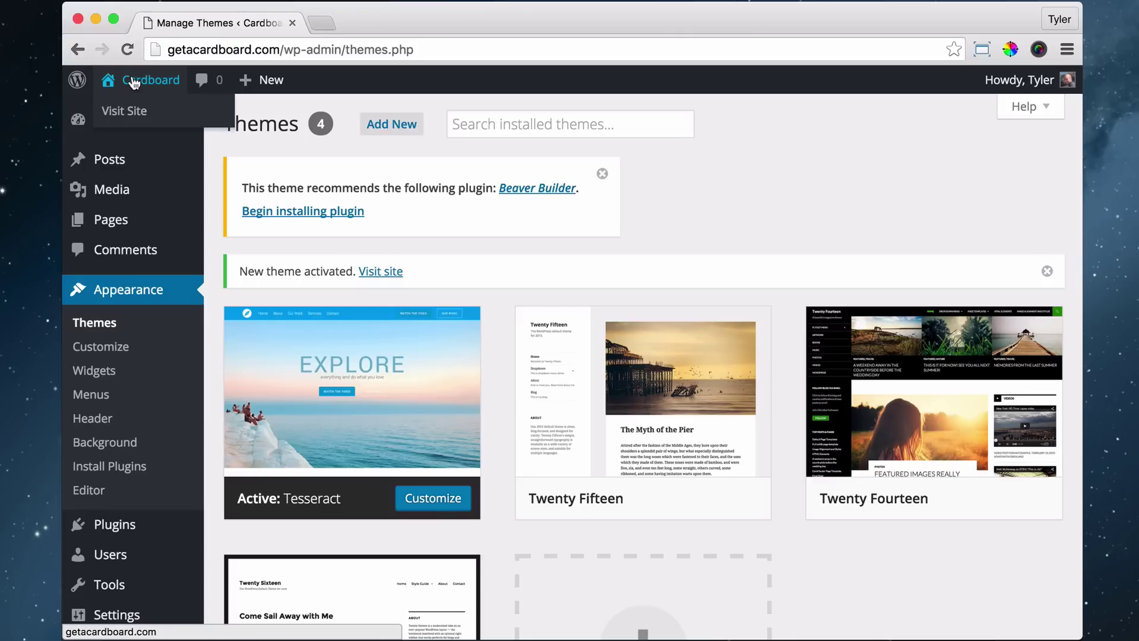
click(138, 117)
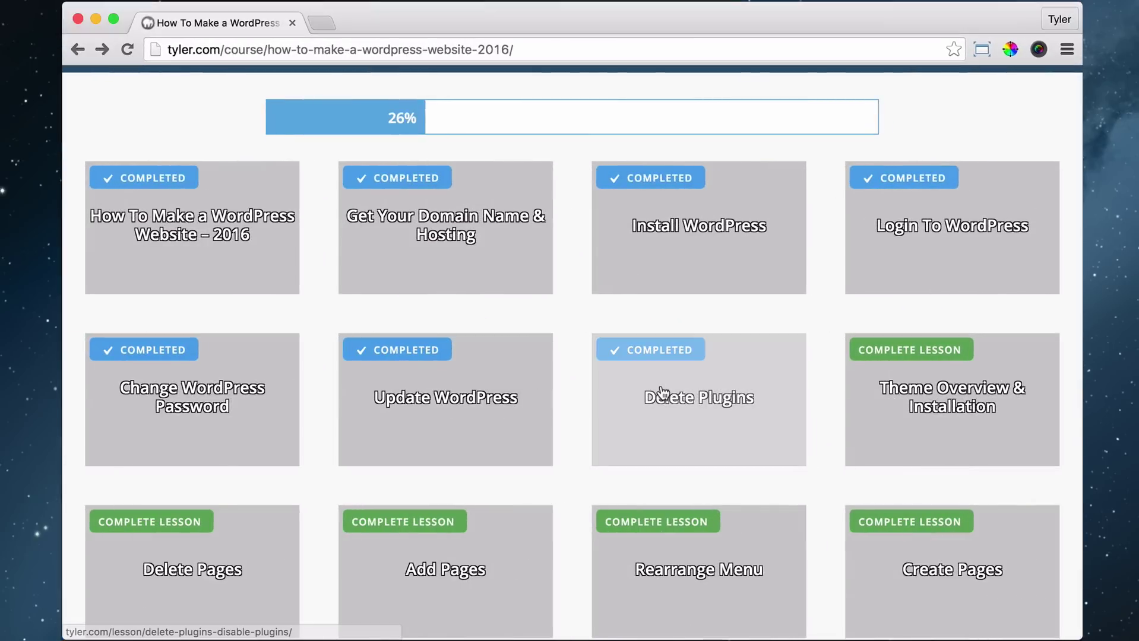
Mark the Theme Overview & Installation lesson as complete
click(920, 354)
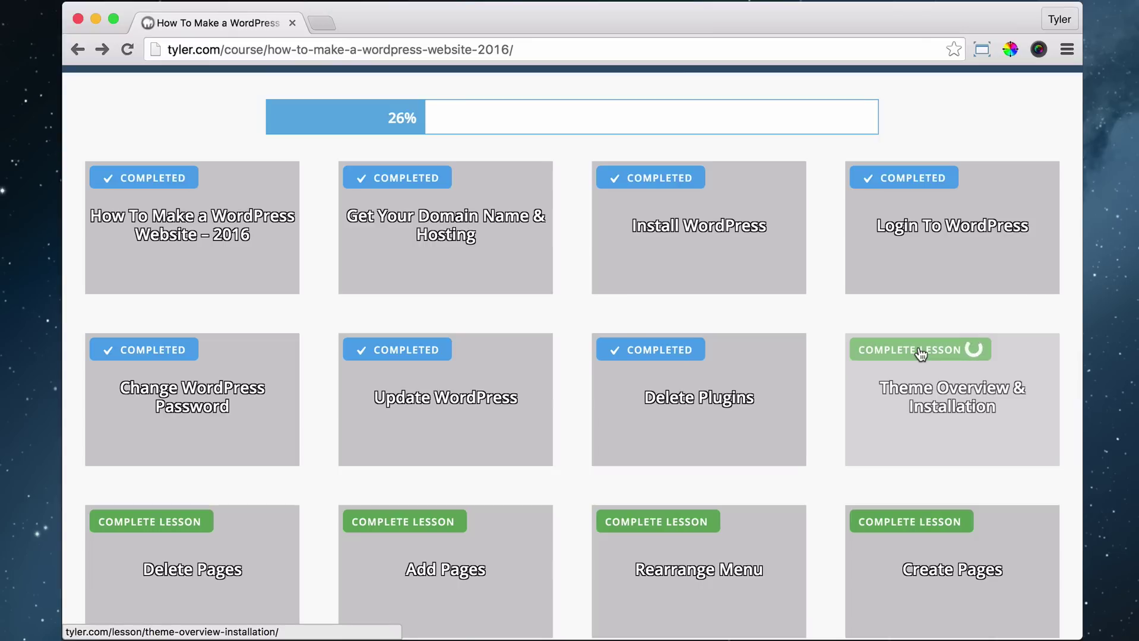